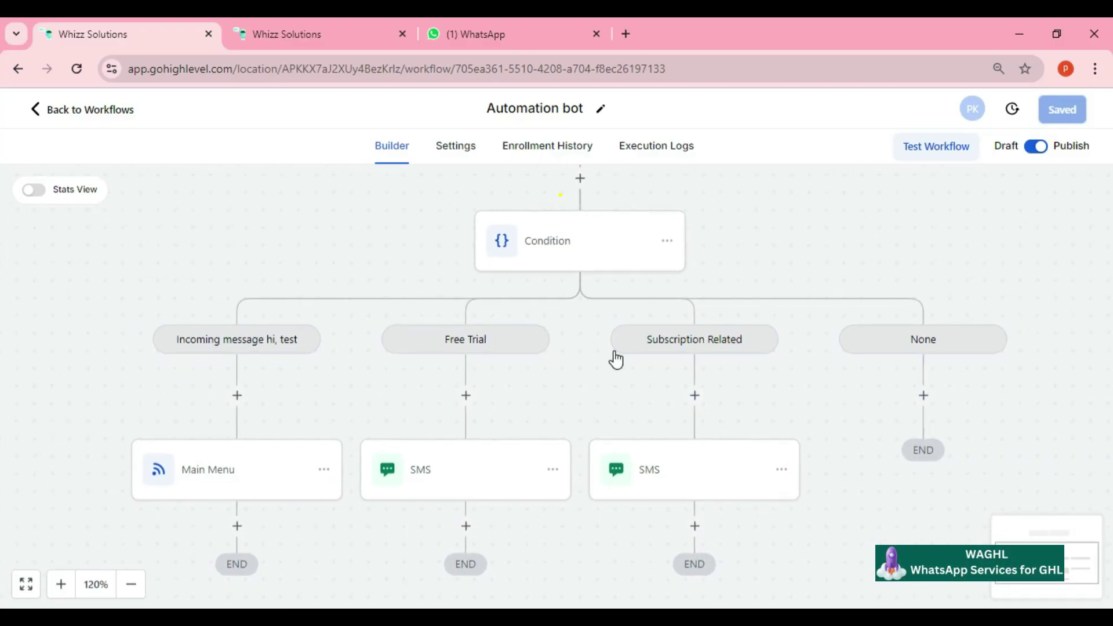
Step: Open the WA Lists workflow and scroll through the Main Menu list message settings with keyword 'menu'
{"action": "left_click_drag", "start_coordinate": [616, 360], "coordinate": [621, 290]}
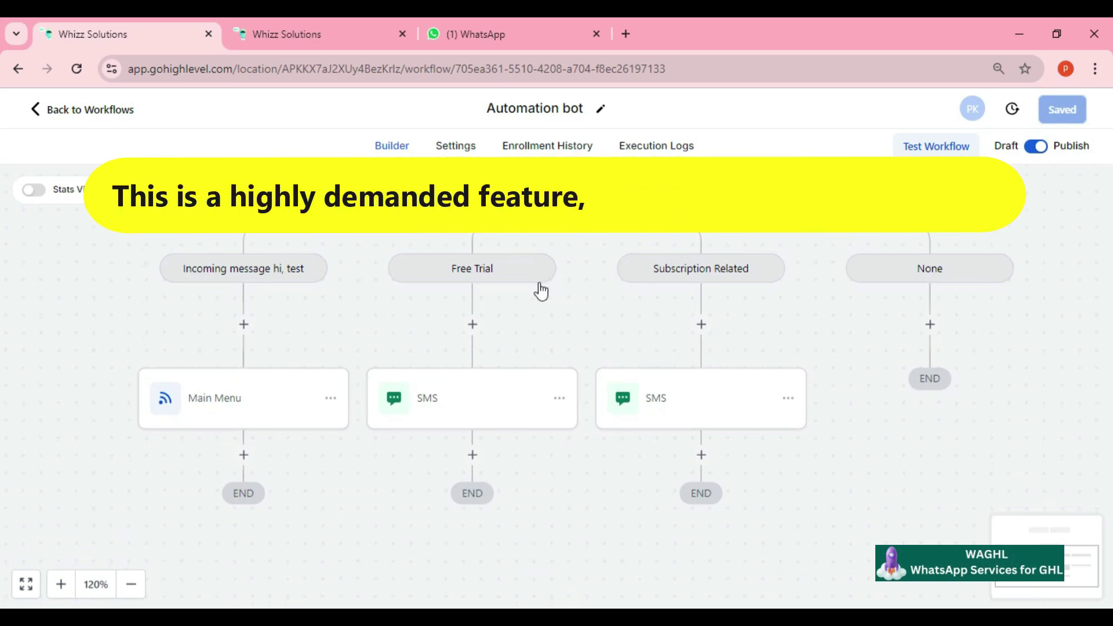
{"action": "left_click", "coordinate": [309, 39]}
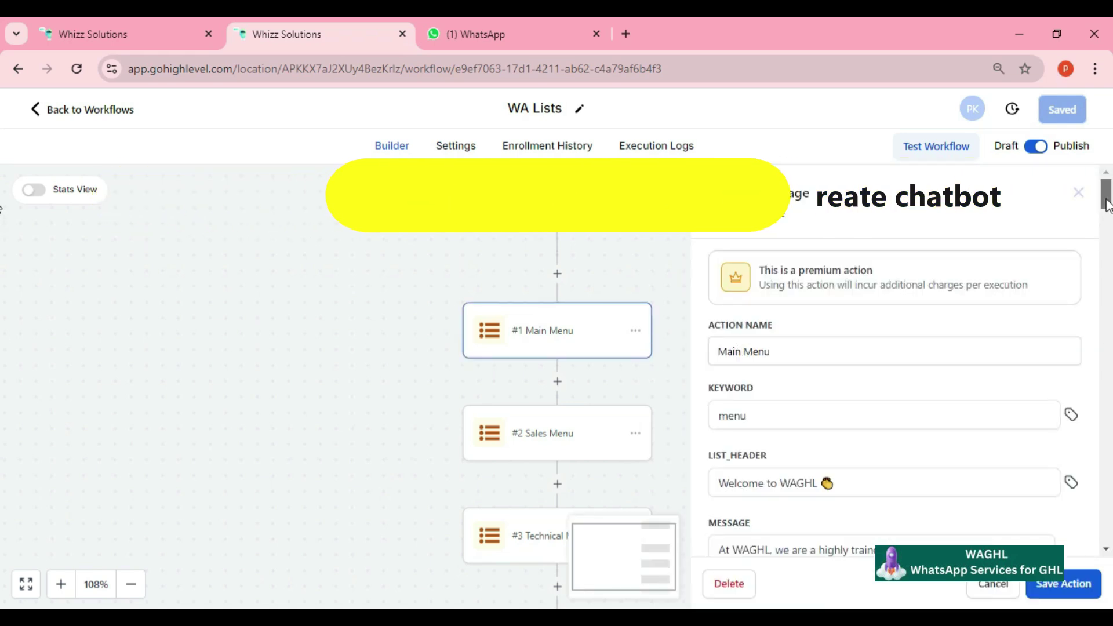
{"action": "scroll", "coordinate": [1107, 206], "scroll_direction": "down", "scroll_amount": 5}
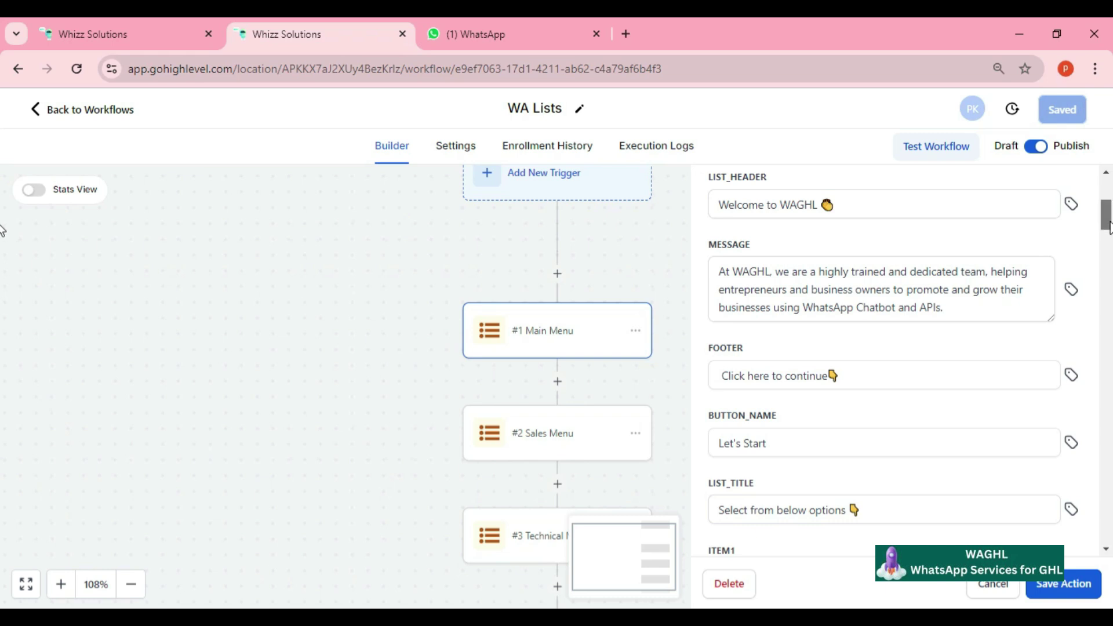
{"action": "left_click_drag", "start_coordinate": [1108, 226], "coordinate": [1109, 195]}
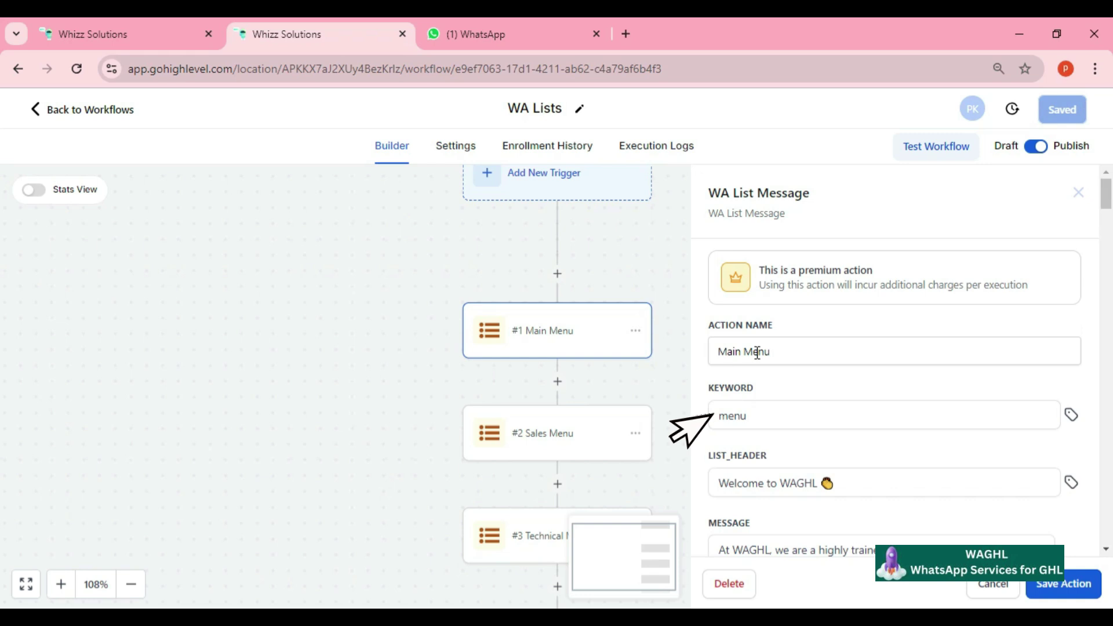
{"action": "scroll", "coordinate": [870, 507], "scroll_direction": "down", "scroll_amount": 1}
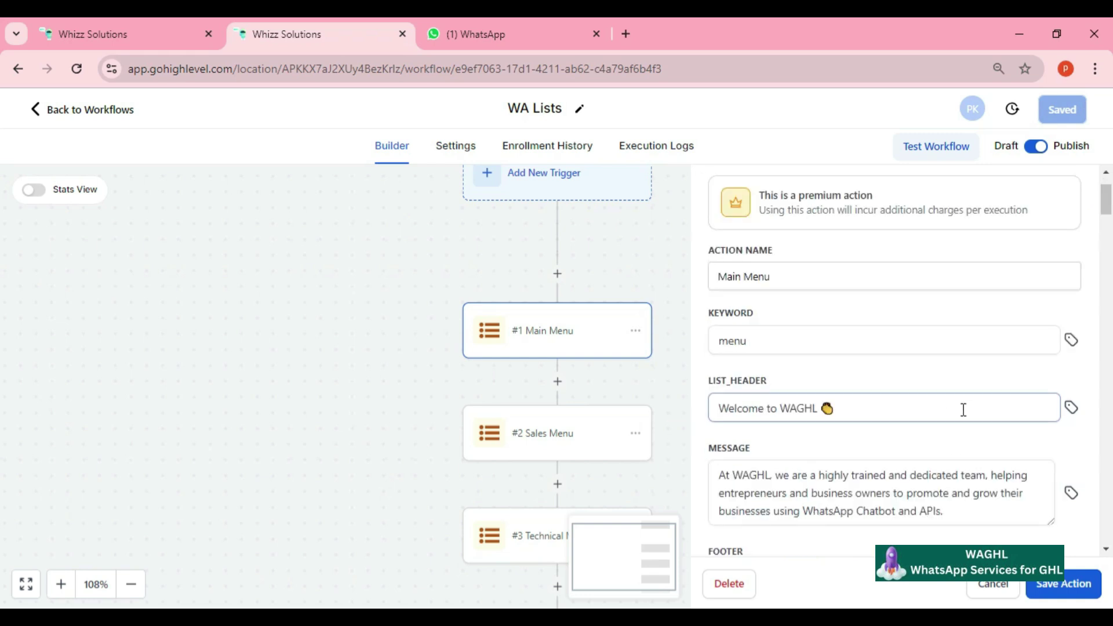
Step: Send 'menu' in the WAGHL WhatsApp chat, check the Welcome to WAGHL list reply, then return to WA Lists
{"action": "left_click", "coordinate": [514, 34]}
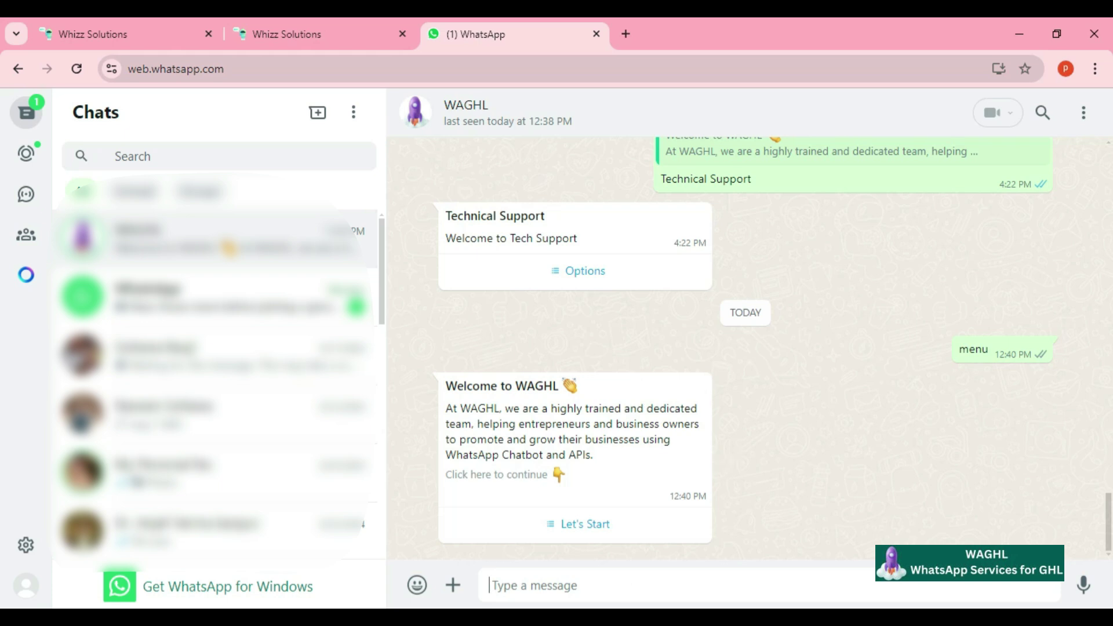
{"action": "left_click", "coordinate": [550, 601]}
{"action": "type", "text": "menu"}
{"action": "key", "text": "Return"}
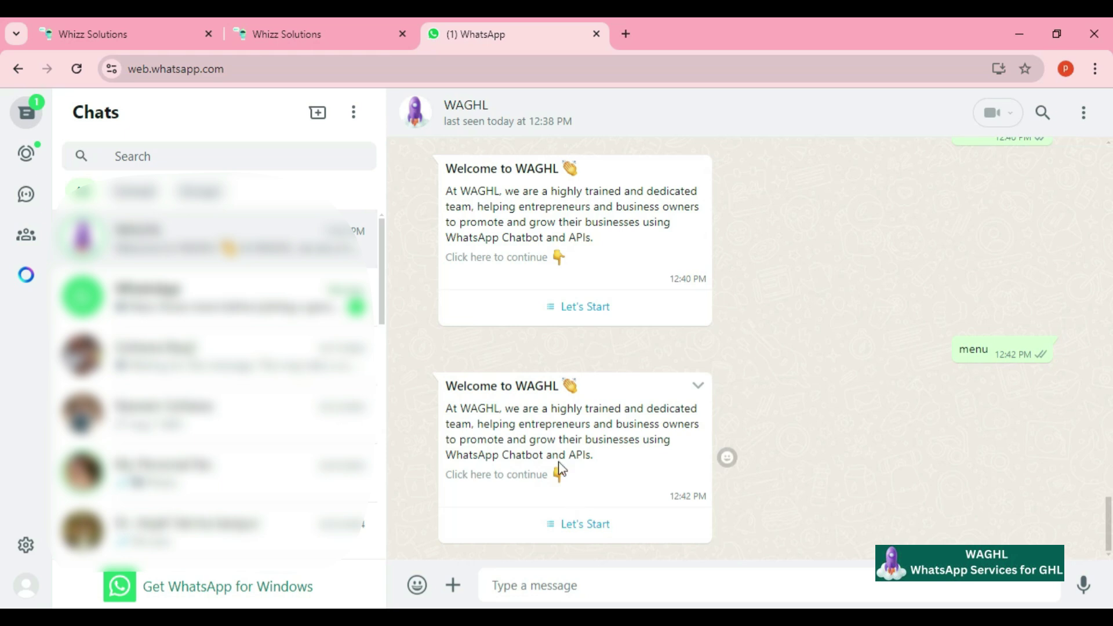
{"action": "left_click", "coordinate": [318, 40]}
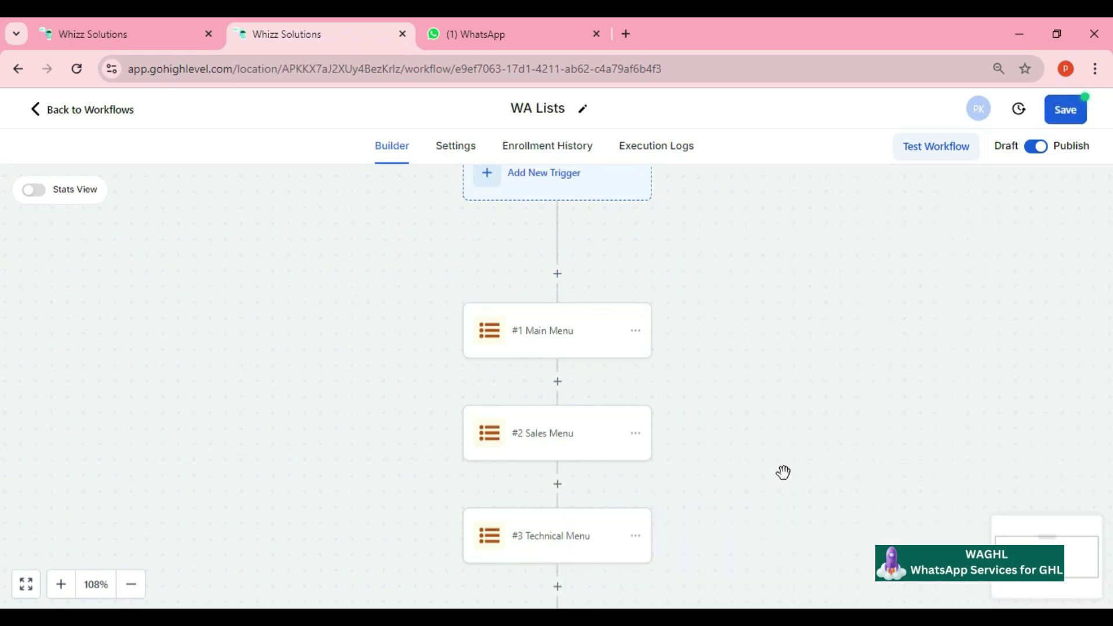
Step: Return to the Automation bot workflow, zoom out, and open its Customer Replied trigger filtered to SMS
{"action": "left_click", "coordinate": [130, 36]}
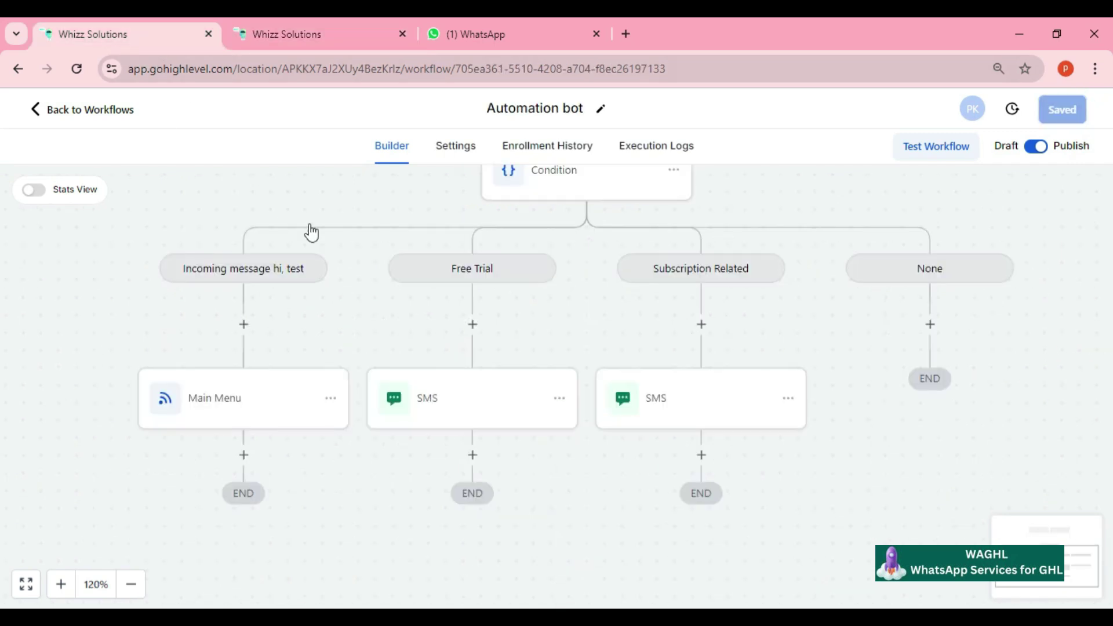
{"action": "left_click", "coordinate": [131, 585]}
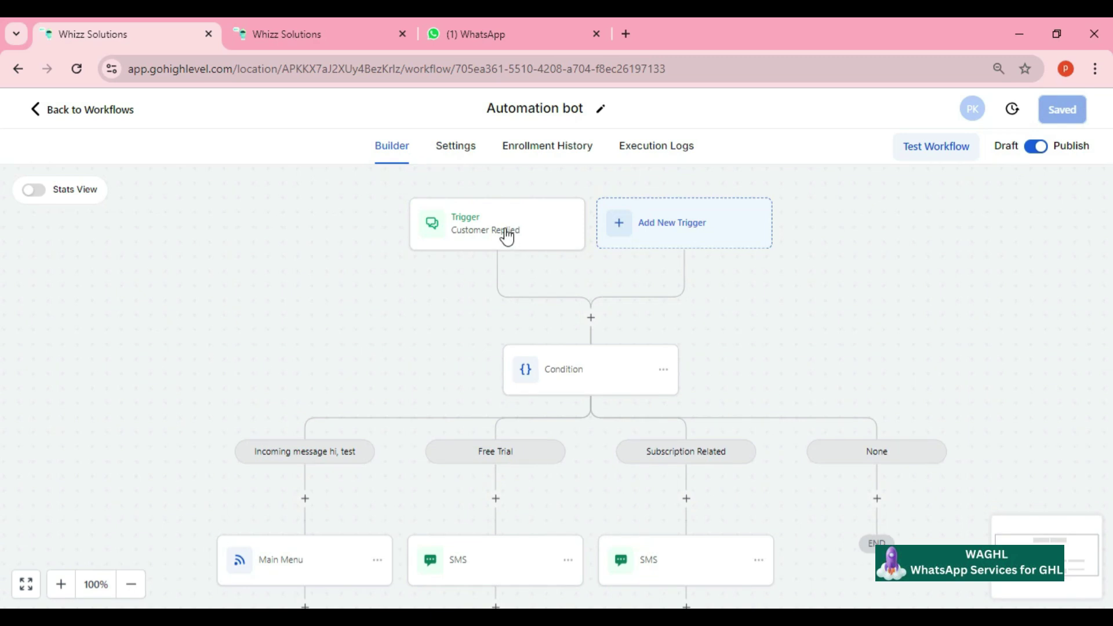
{"action": "left_click", "coordinate": [532, 244]}
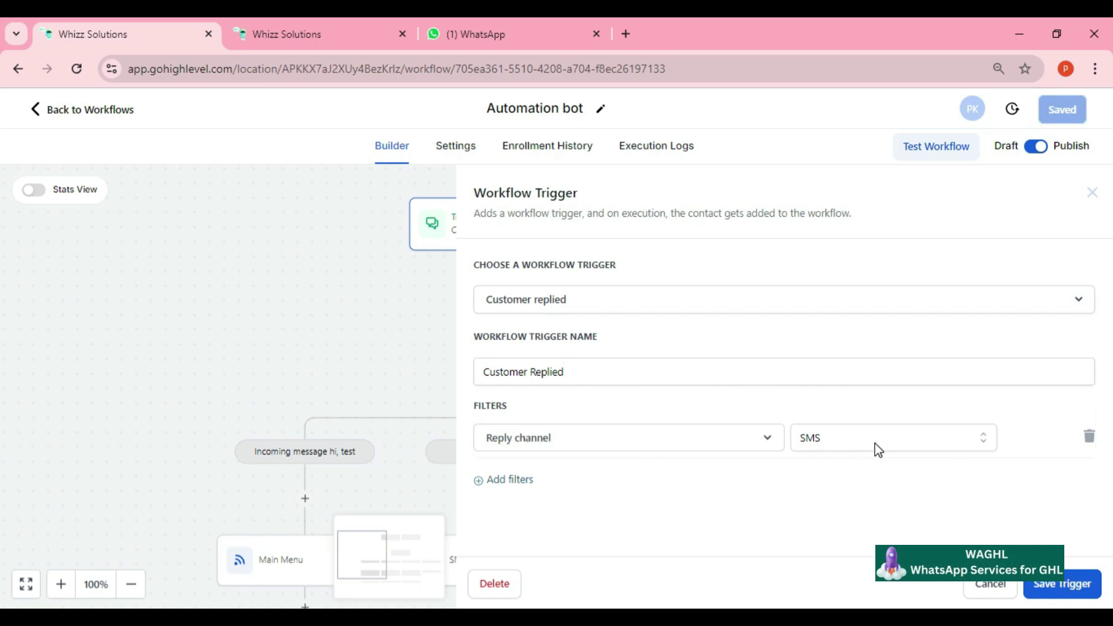
Step: Save the Customer Replied trigger, then try adding an If / Else step and discard it
{"action": "left_click", "coordinate": [1065, 587]}
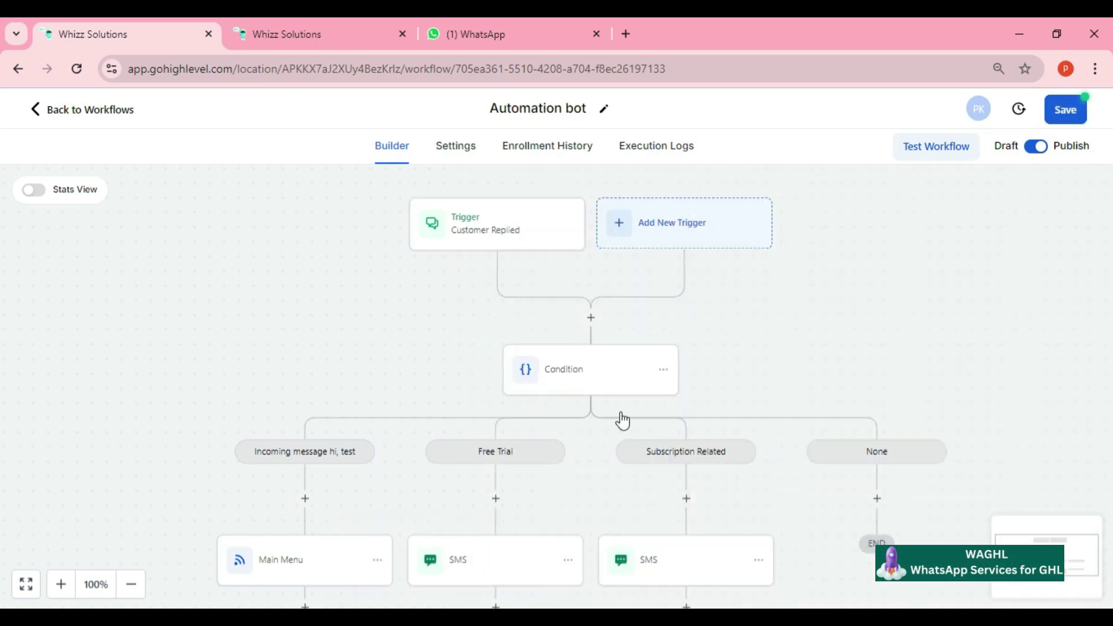
{"action": "scroll", "coordinate": [628, 382], "scroll_direction": "down", "scroll_amount": 1}
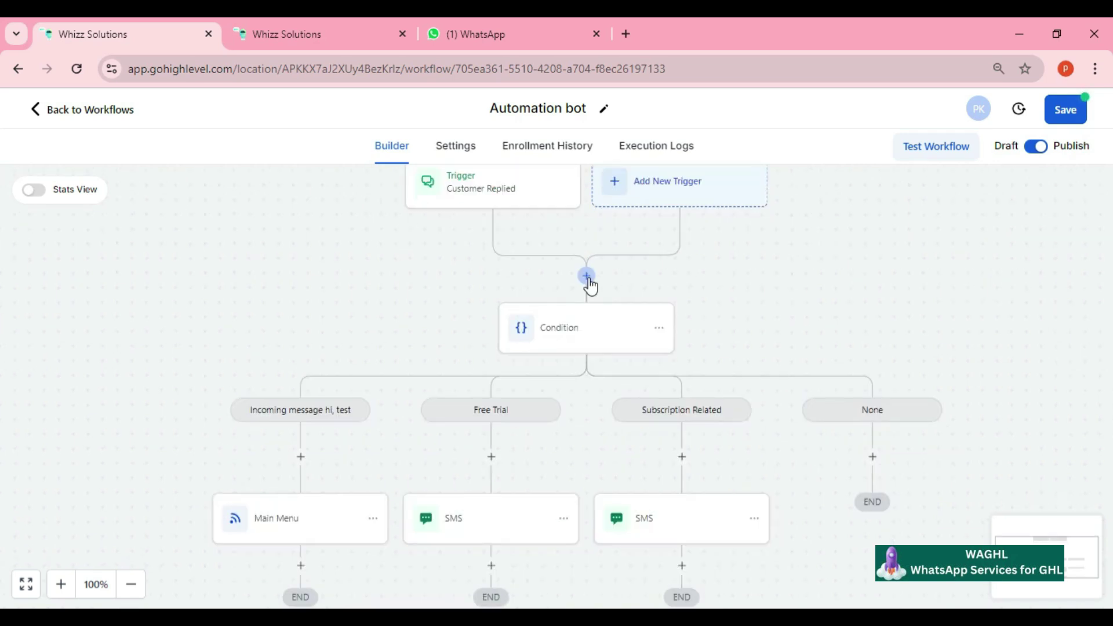
{"action": "left_click", "coordinate": [588, 280]}
{"action": "type", "text": "if"}
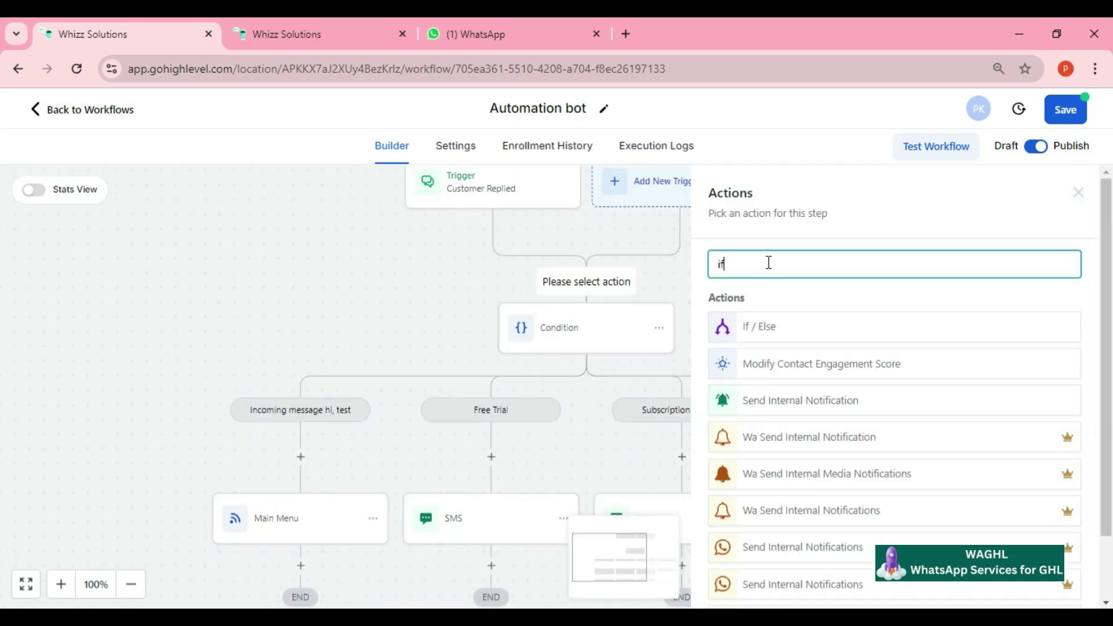
{"action": "left_click", "coordinate": [776, 331]}
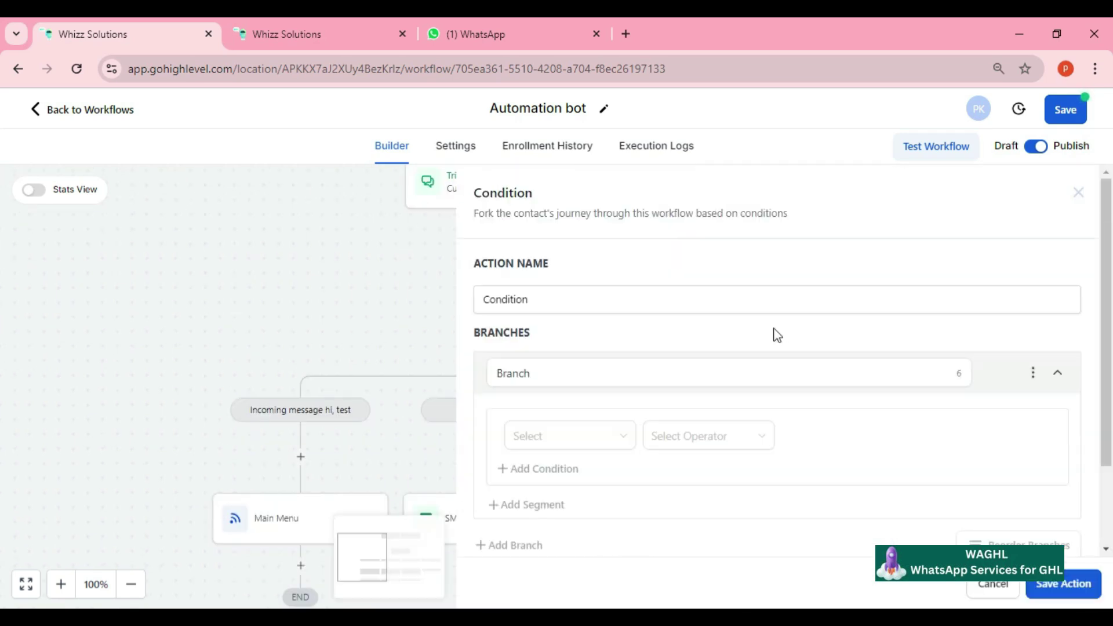
{"action": "left_click", "coordinate": [995, 585]}
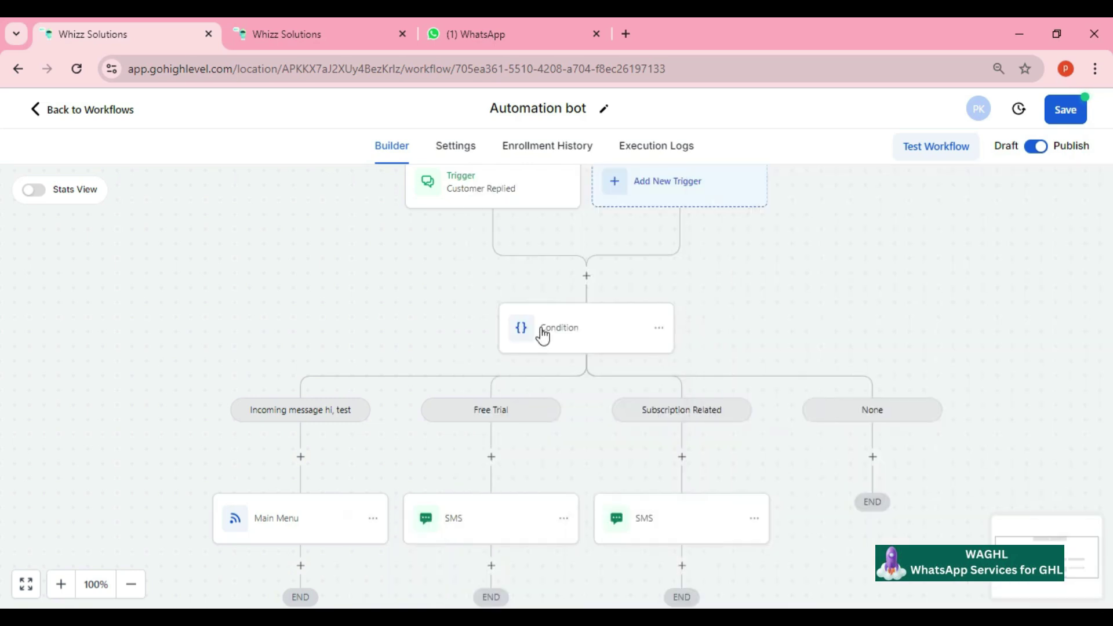
Step: Review the existing Condition's 'Replied message is hi OR test' branch and save it
{"action": "left_click", "coordinate": [597, 335]}
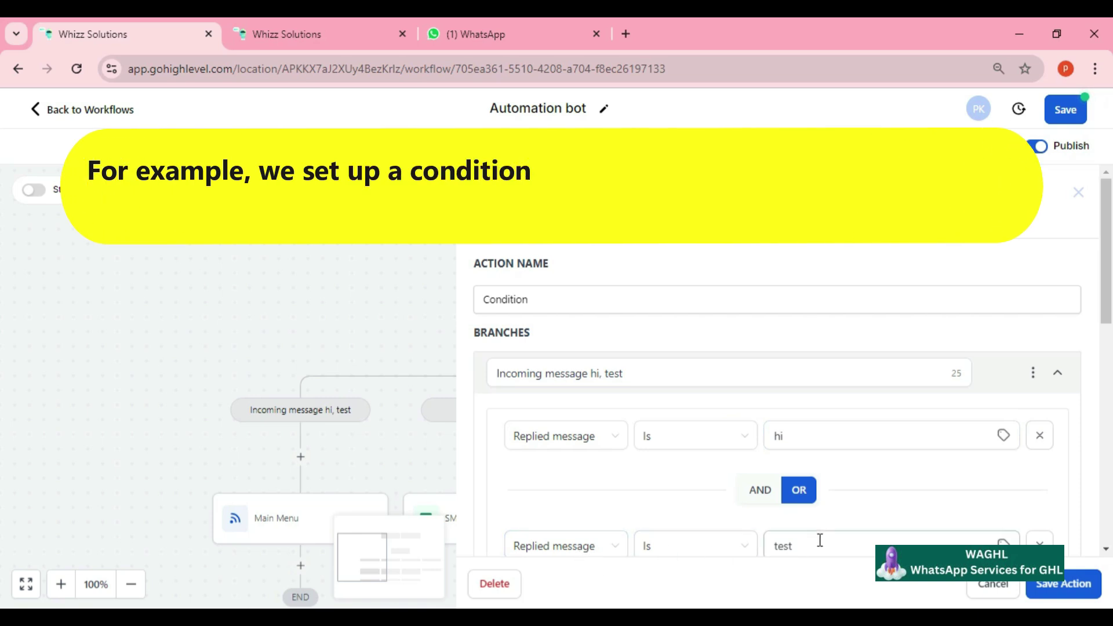
{"action": "left_click", "coordinate": [909, 537]}
{"action": "scroll", "coordinate": [777, 406], "scroll_direction": "down", "scroll_amount": 2}
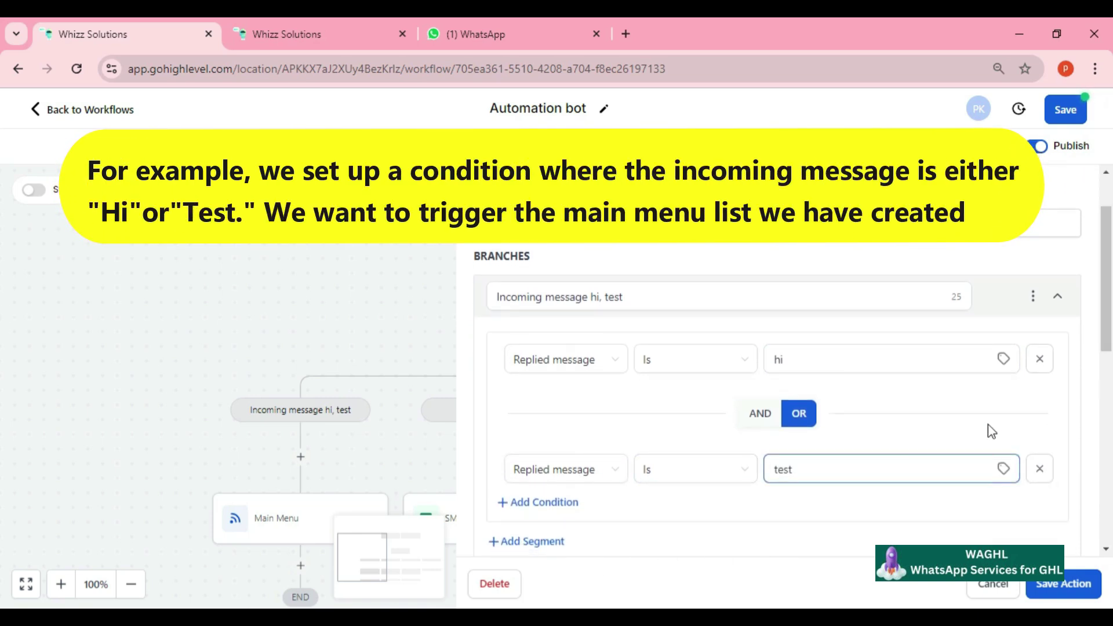
{"action": "scroll", "coordinate": [858, 412], "scroll_direction": "down", "scroll_amount": 1}
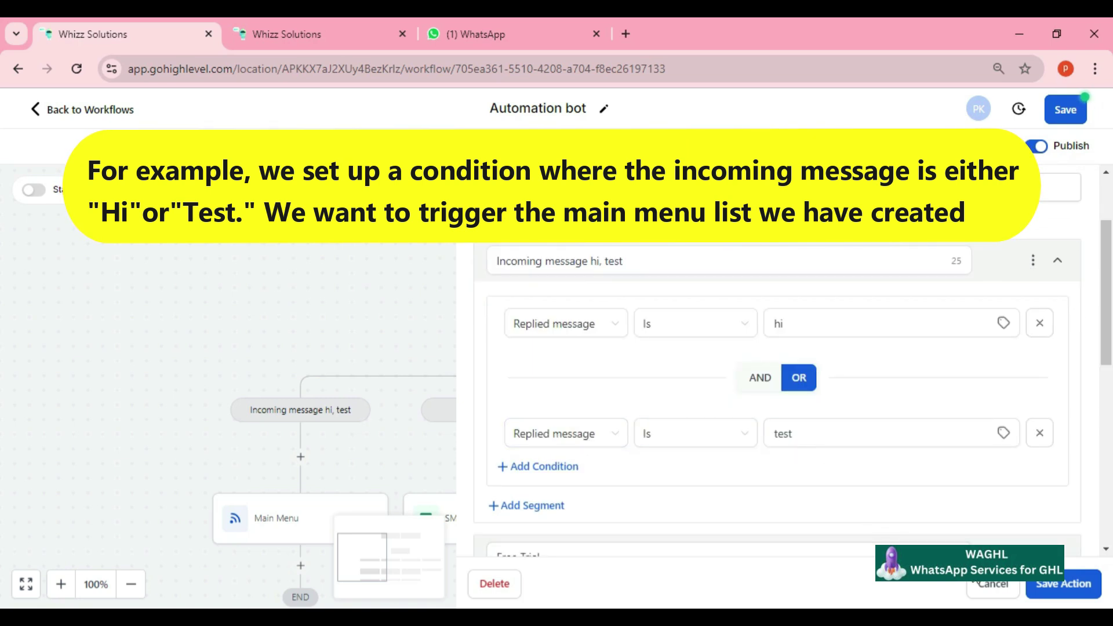
{"action": "left_click", "coordinate": [1063, 583]}
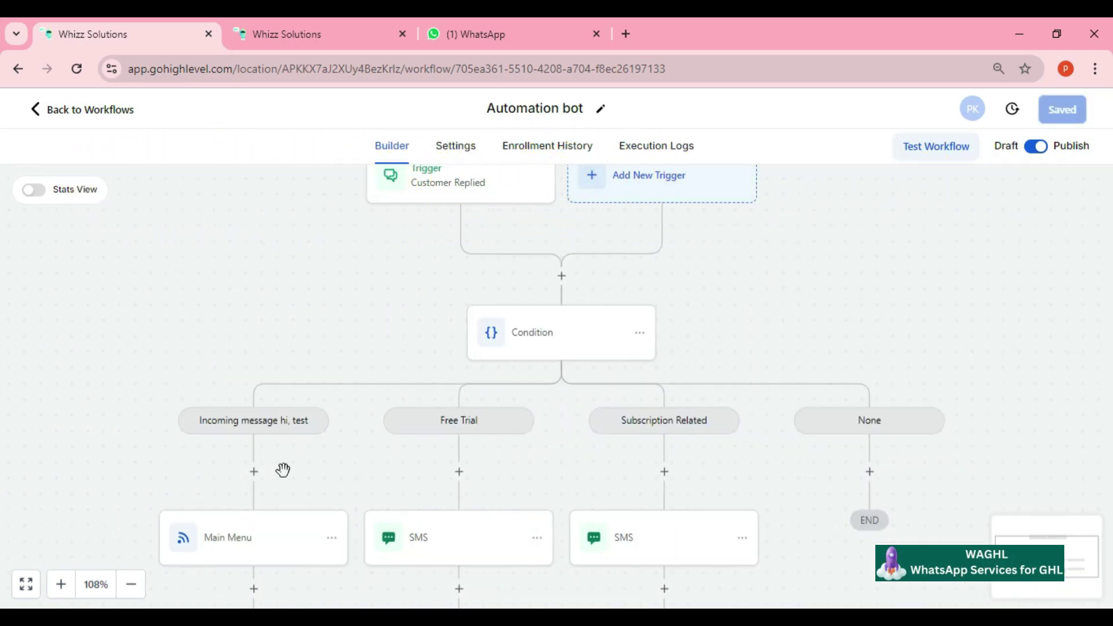
Step: Add a WA Send List action under the Incoming message hi, test branch
{"action": "left_click", "coordinate": [253, 472]}
{"action": "type", "text": "send"}
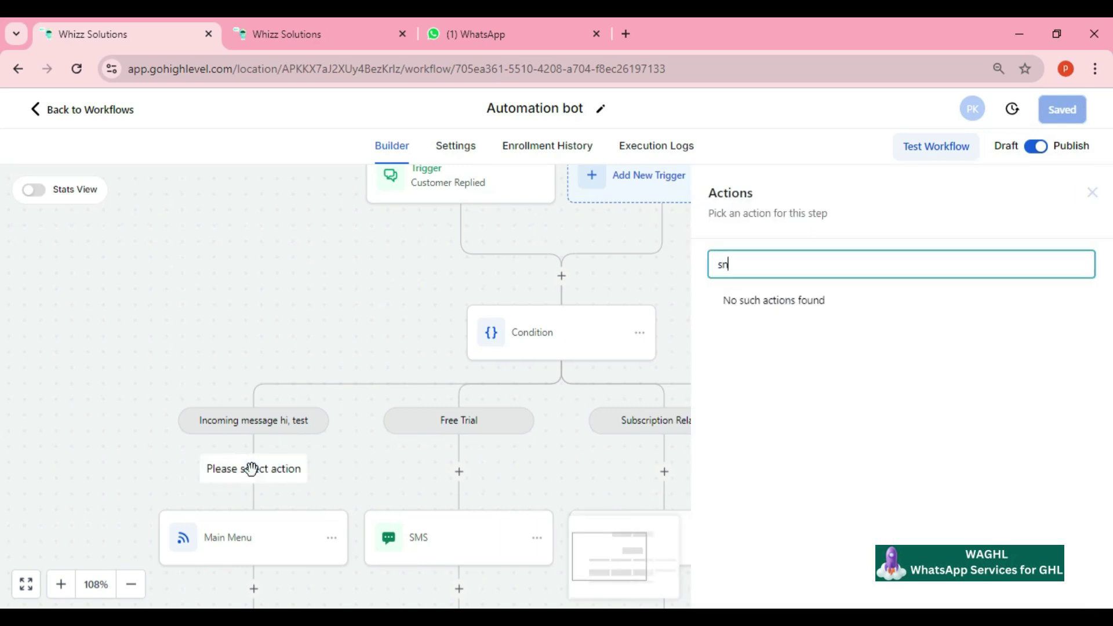
{"action": "key", "text": "BackSpace"}
{"action": "type", "text": "end"}
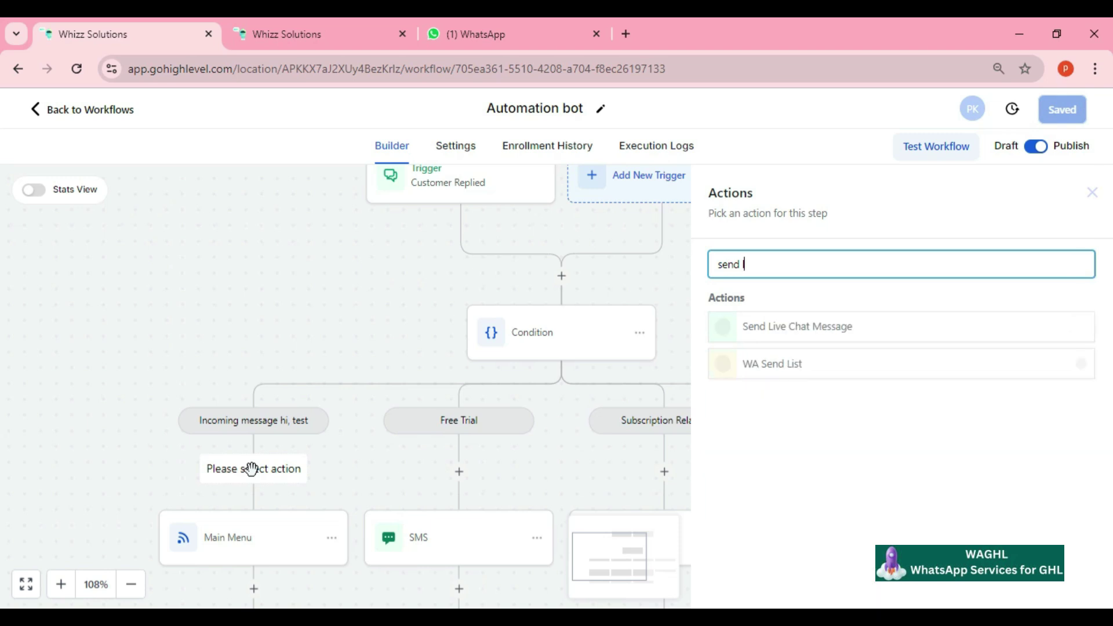
{"action": "type", "text": " list"}
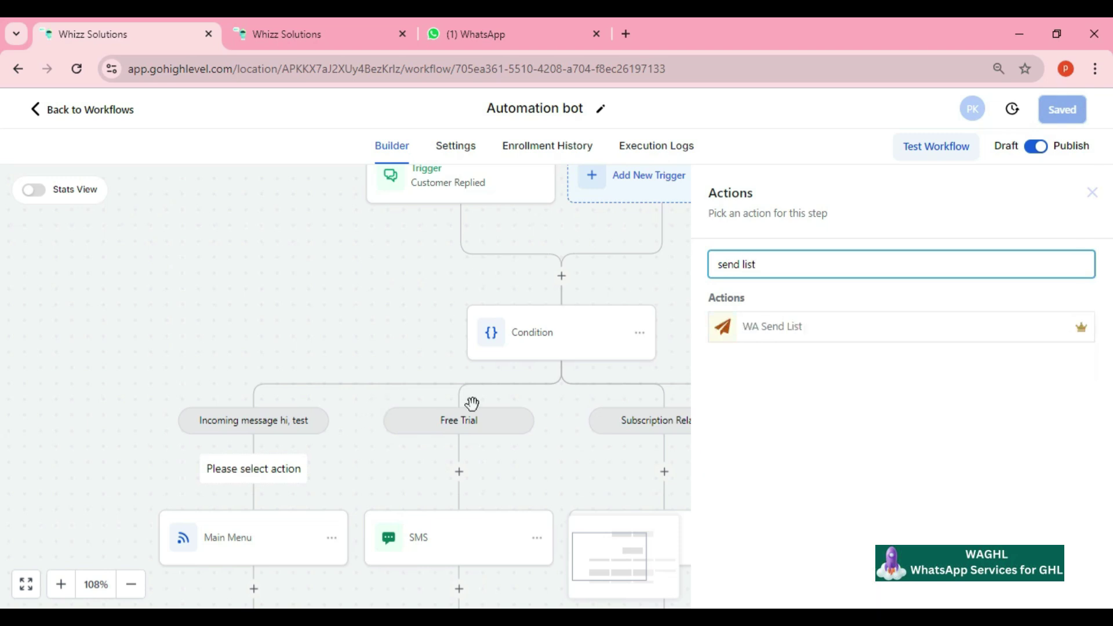
{"action": "left_click", "coordinate": [788, 324]}
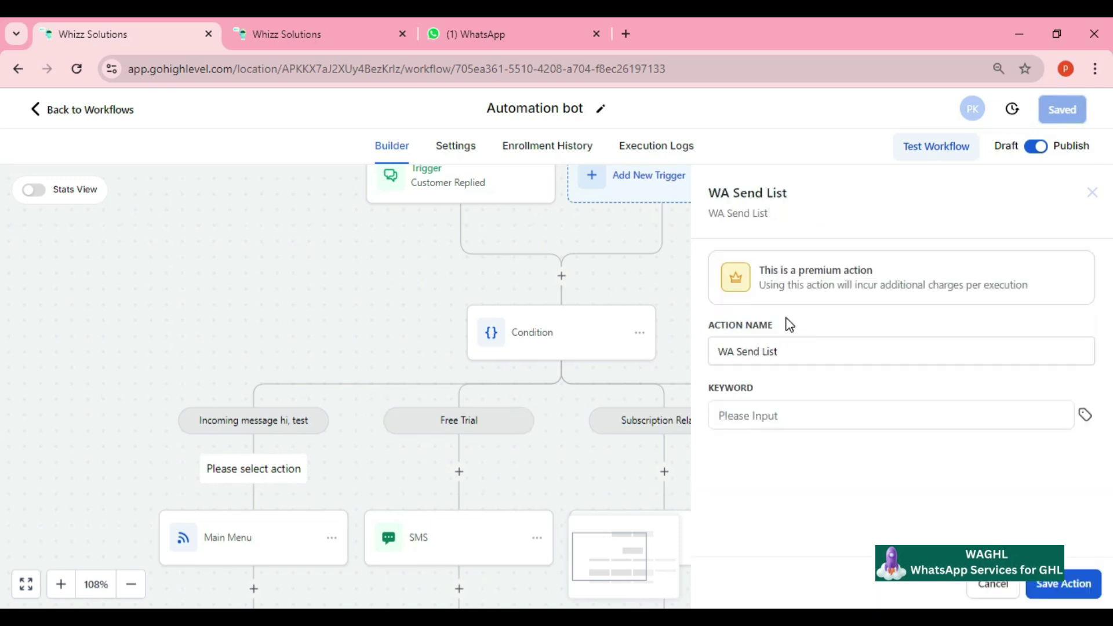
Step: Name the list step Main Menu, set its keyword to 'menu', and save it
{"action": "left_click", "coordinate": [793, 350]}
{"action": "key", "text": "ctrl+shift+Left"}
{"action": "key", "text": "ctrl+shift+Left"}
{"action": "key", "text": "ctrl+shift+Left"}
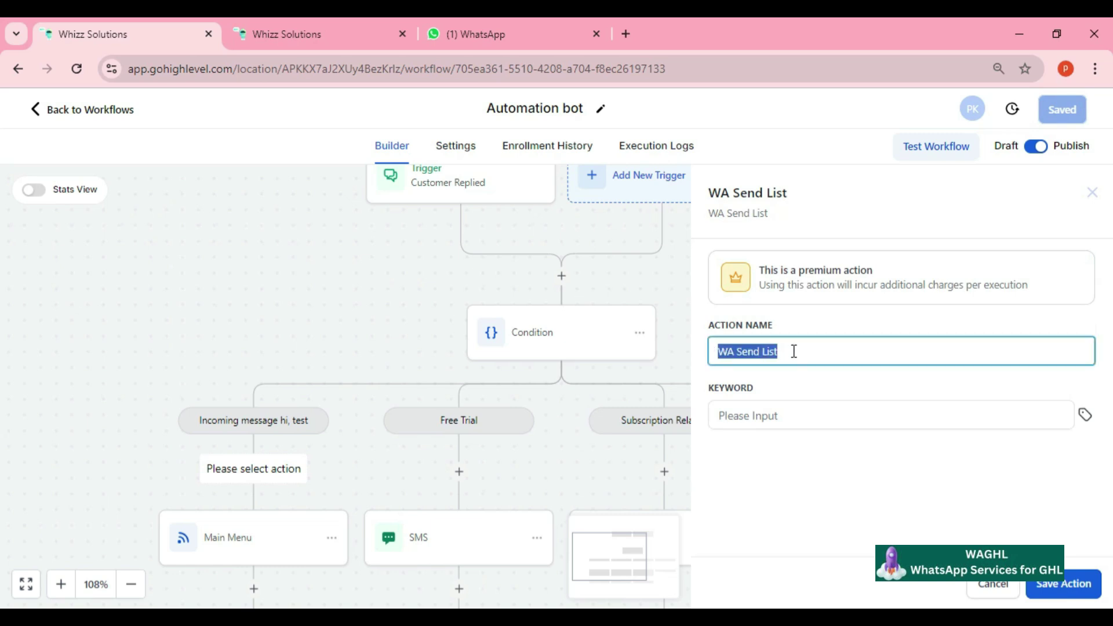
{"action": "key", "text": "BackSpace"}
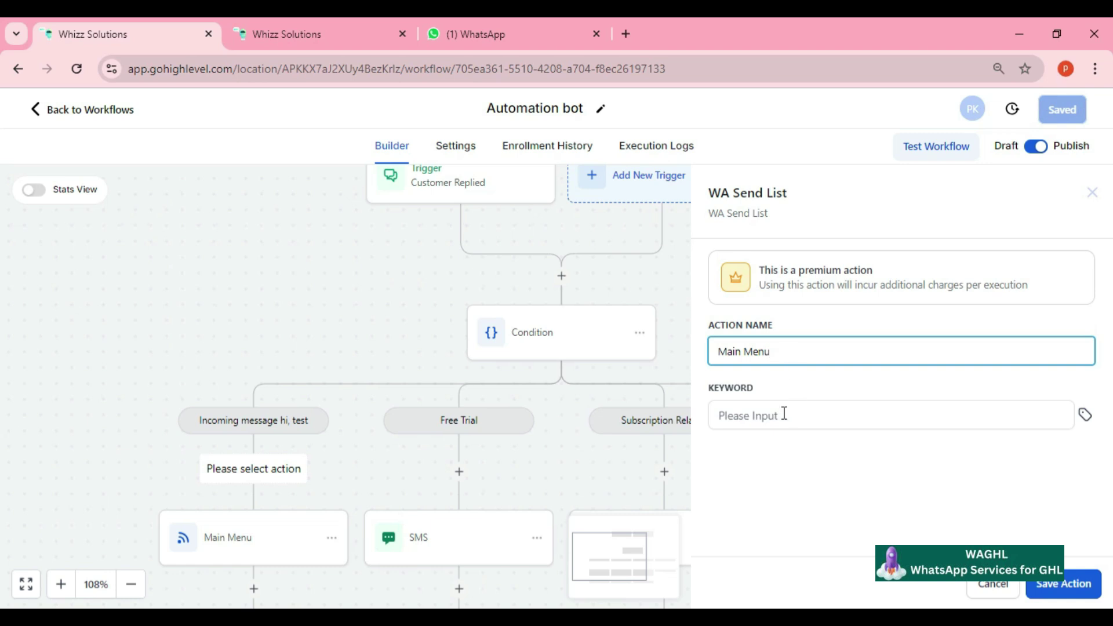
{"action": "left_click", "coordinate": [757, 425]}
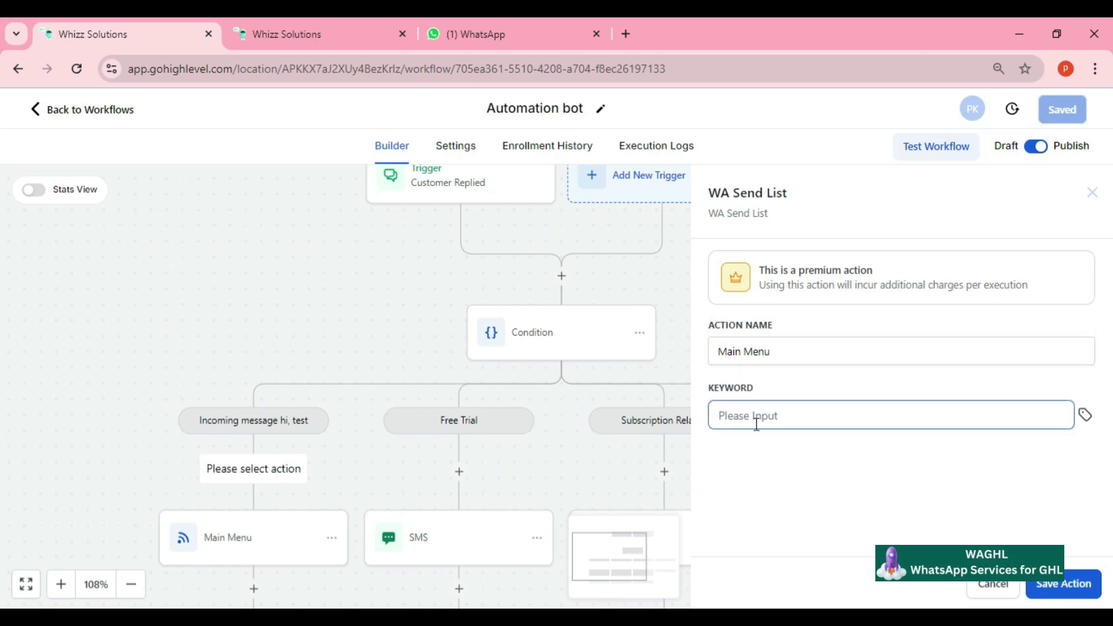
{"action": "type", "text": "d"}
{"action": "key", "text": "BackSpace"}
{"action": "type", "text": "menu"}
{"action": "left_click", "coordinate": [1064, 584]}
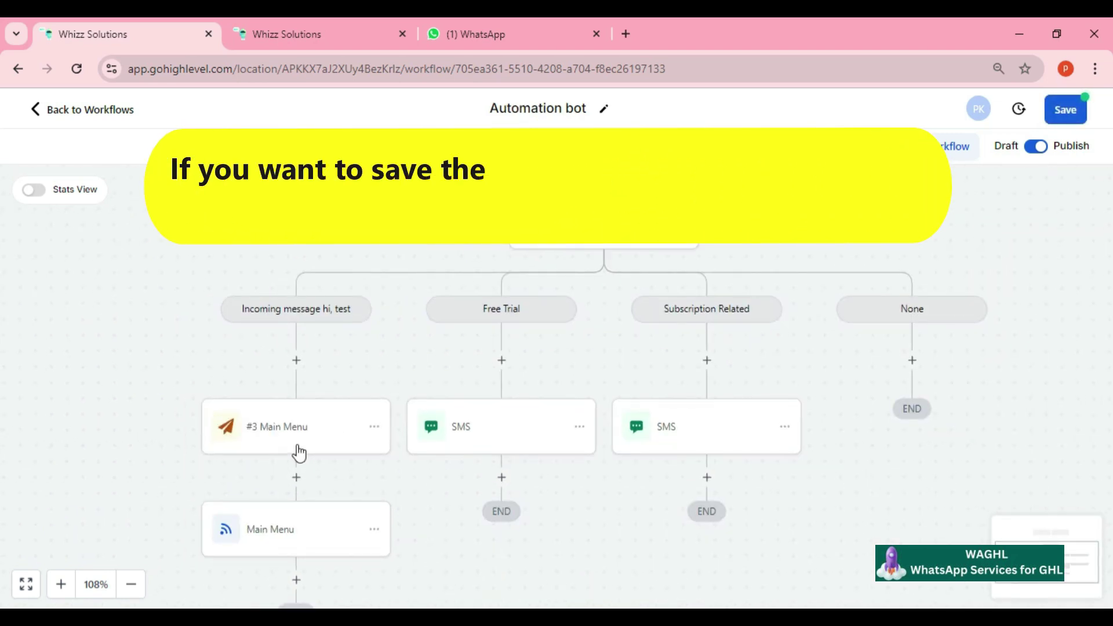
Step: Delete only the #3 Main Menu step from the hi, test branch
{"action": "left_click", "coordinate": [375, 427]}
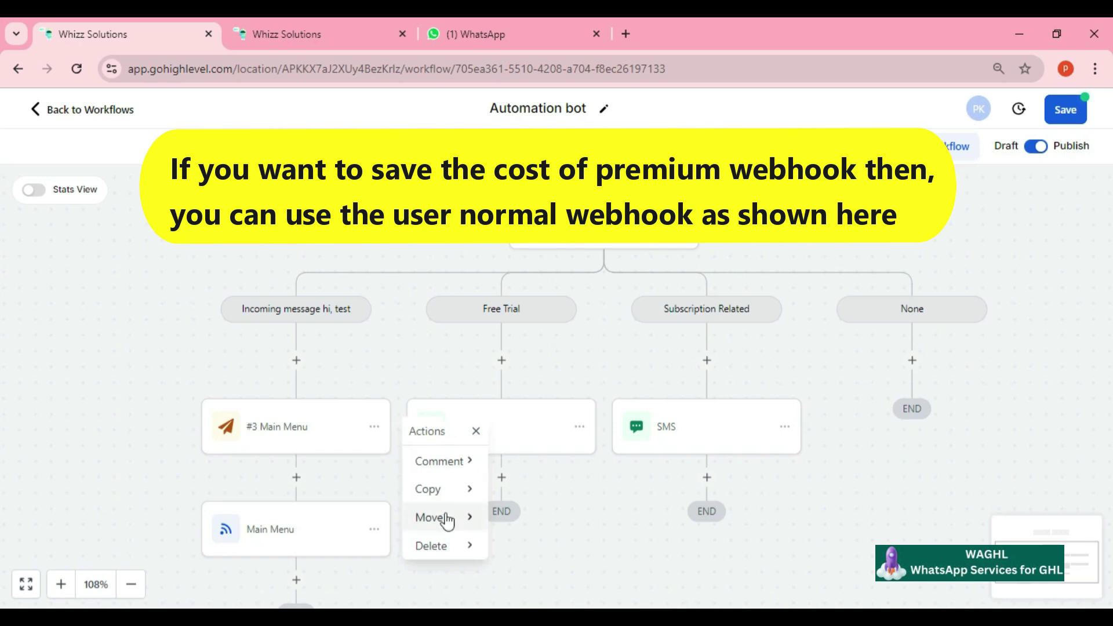
{"action": "mouse_move", "coordinate": [455, 552]}
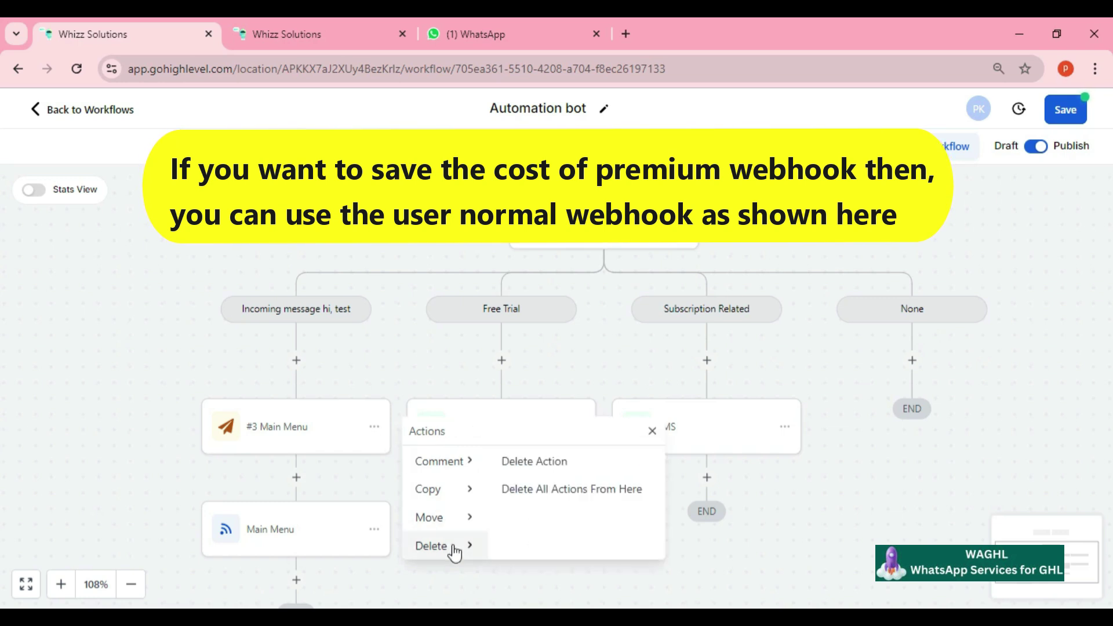
{"action": "left_click", "coordinate": [558, 463]}
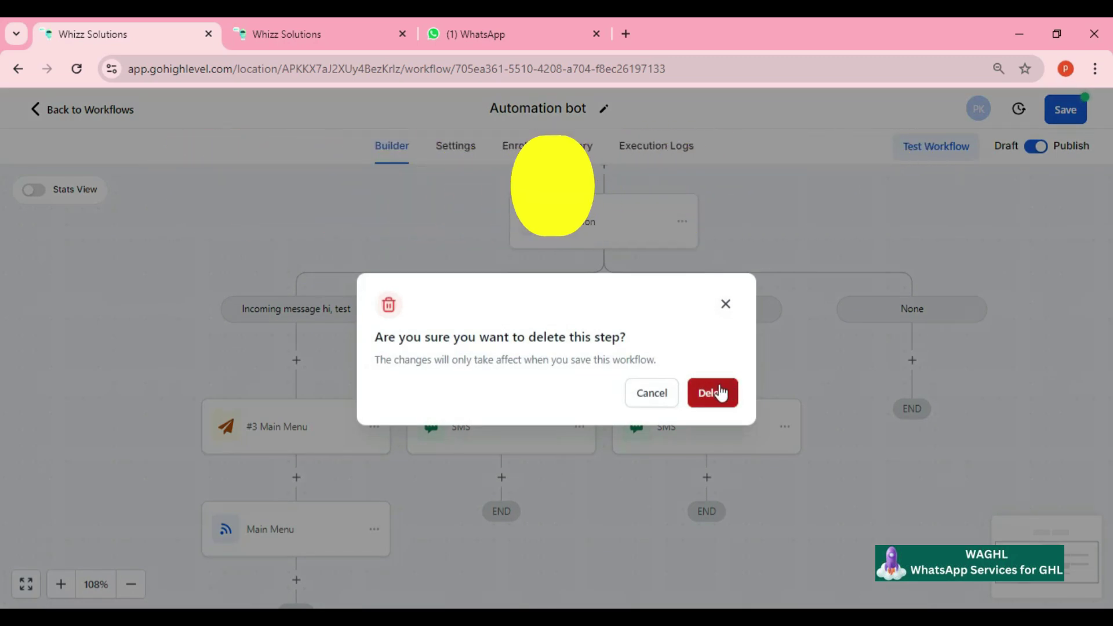
{"action": "left_click", "coordinate": [720, 393]}
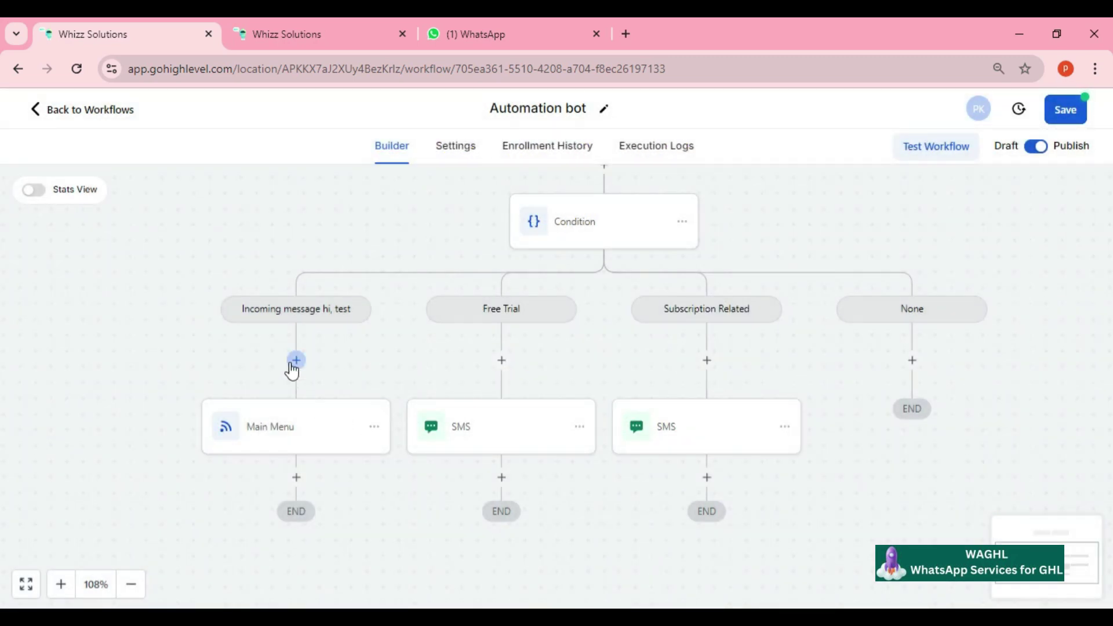
Step: Start adding a Webhook step under the hi, test branch, then discard it
{"action": "left_click", "coordinate": [296, 362]}
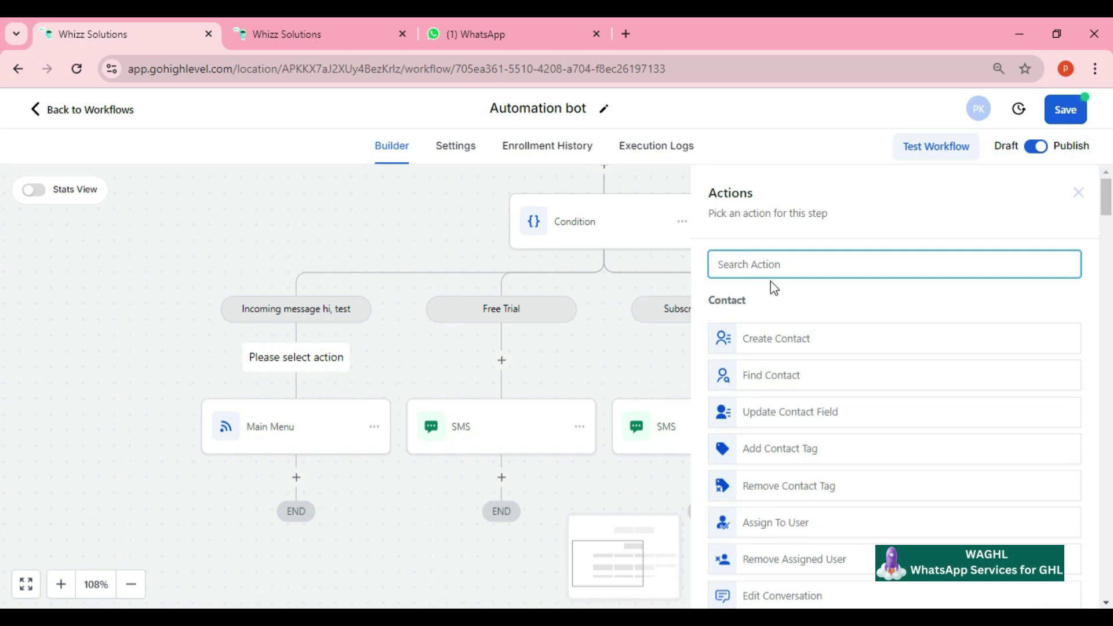
{"action": "type", "text": "webh"}
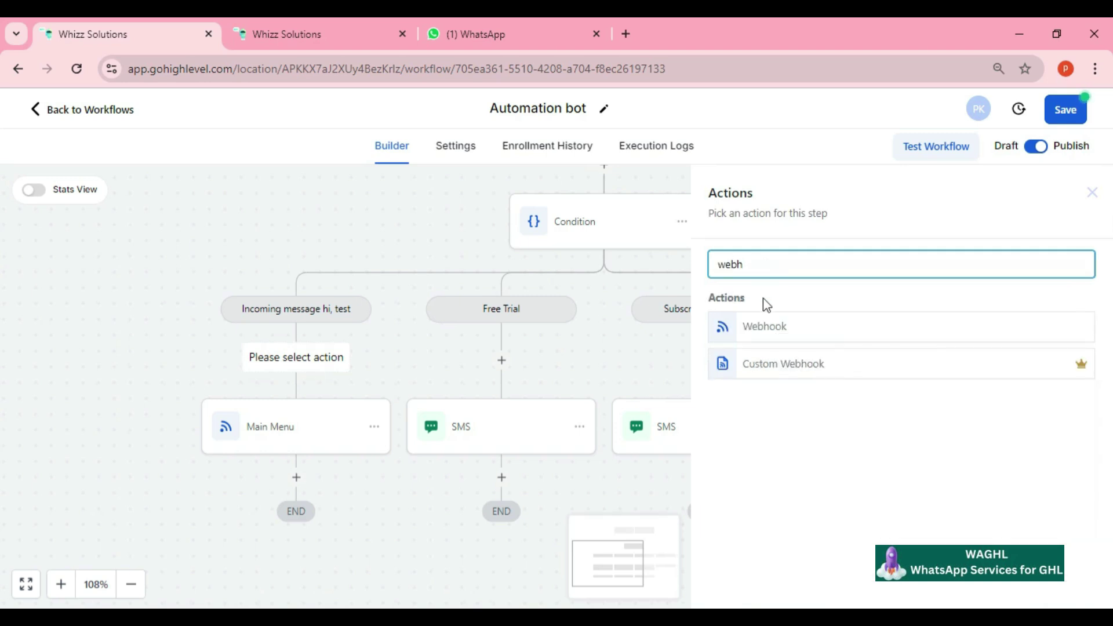
{"action": "left_click", "coordinate": [777, 329]}
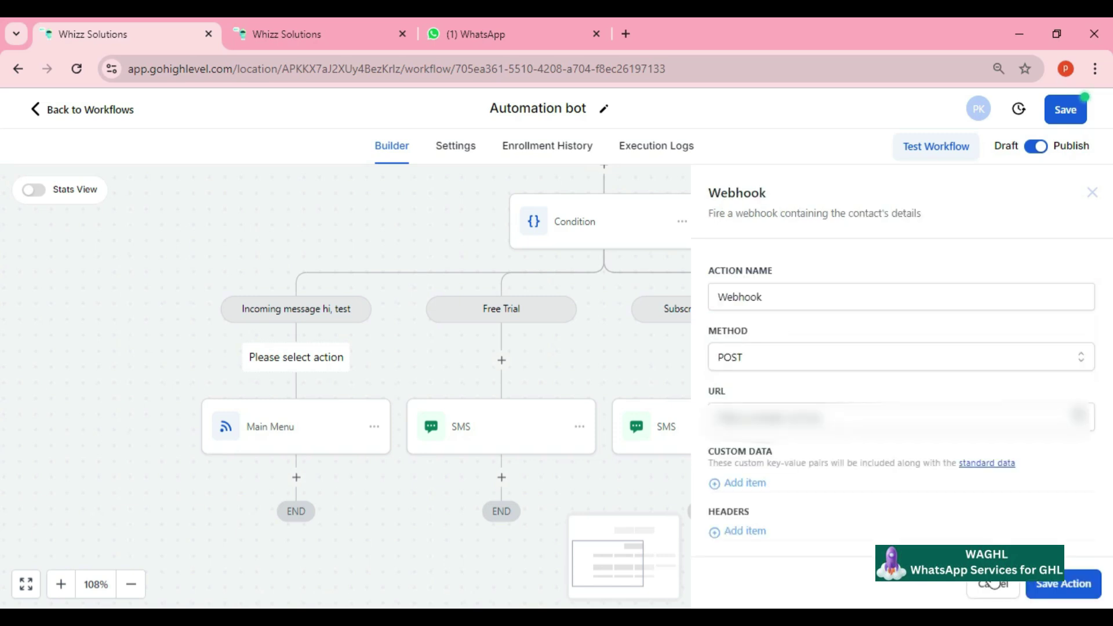
{"action": "left_click", "coordinate": [994, 583]}
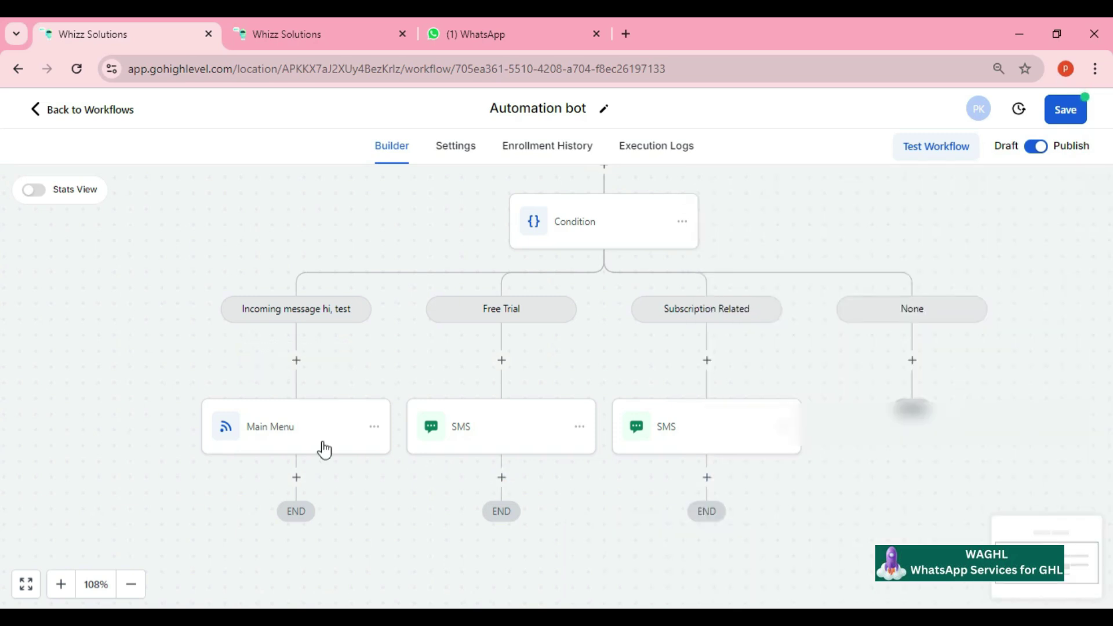
Step: Review the existing Main Menu webhook's settings and save them
{"action": "left_click", "coordinate": [324, 450]}
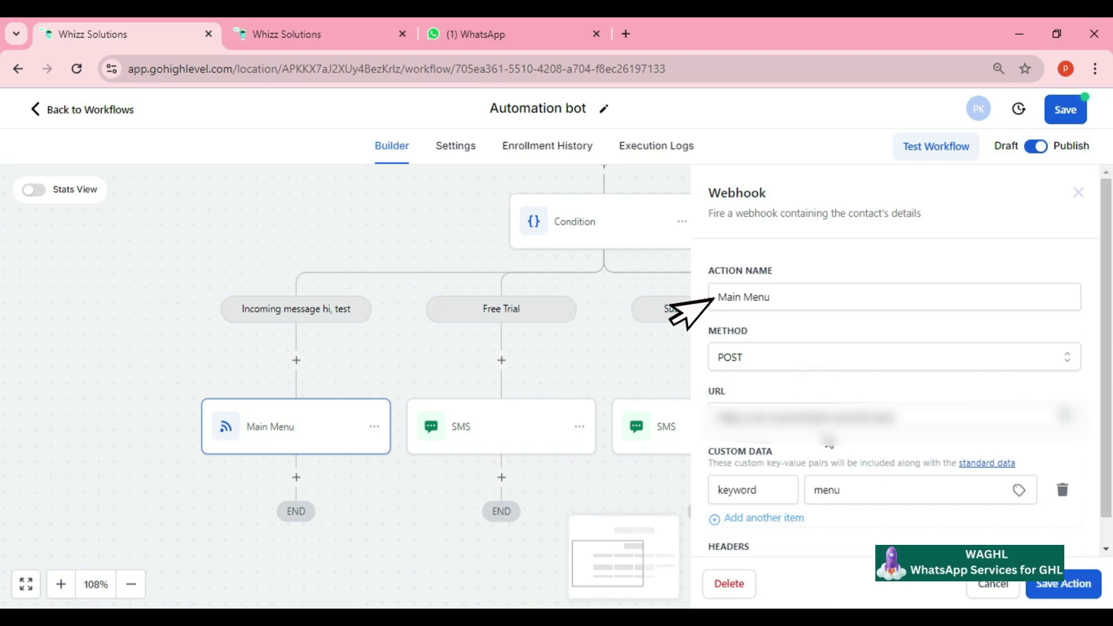
{"action": "scroll", "coordinate": [1107, 463], "scroll_direction": "down", "scroll_amount": 1}
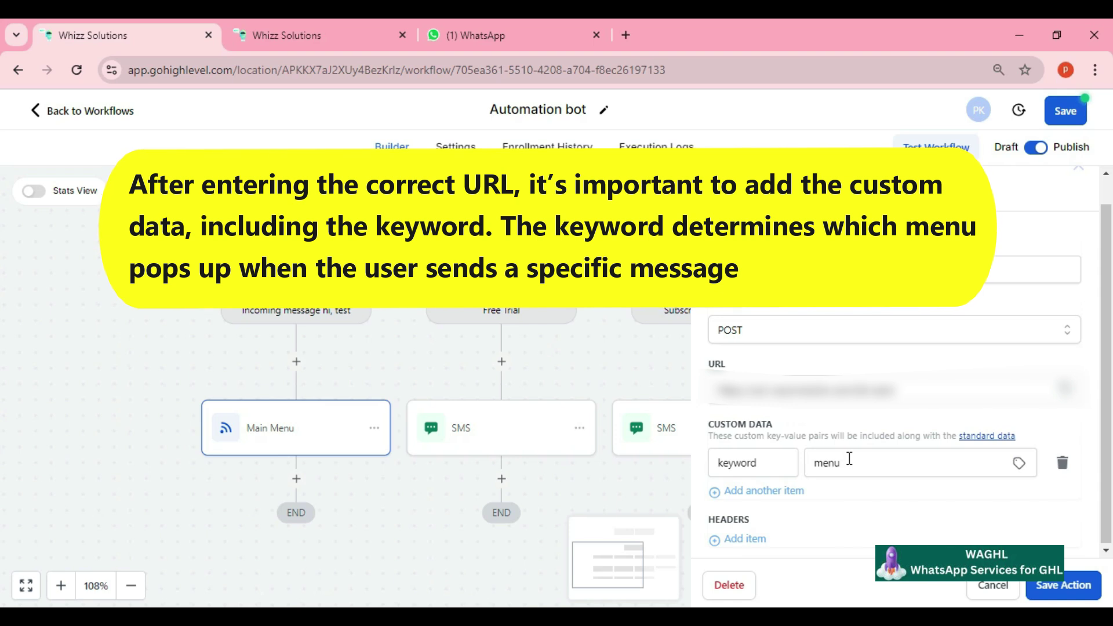
{"action": "left_click", "coordinate": [1037, 590]}
Step: In WA Lists, check the Main Menu keyword 'menu', header text, button name and list items
{"action": "left_click", "coordinate": [372, 37]}
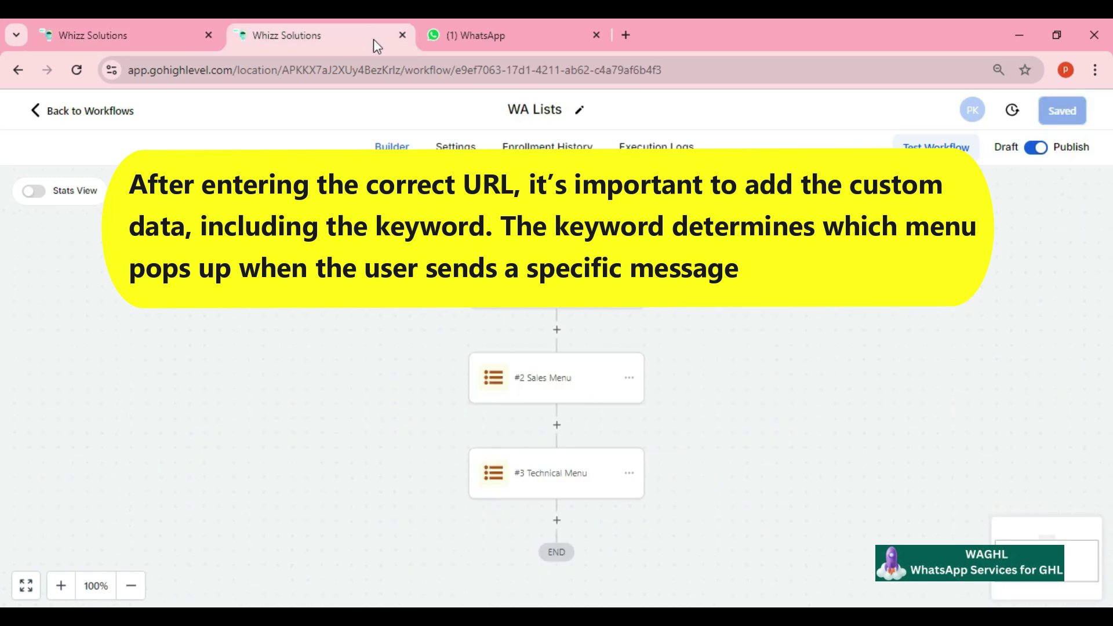
{"action": "left_click", "coordinate": [557, 283]}
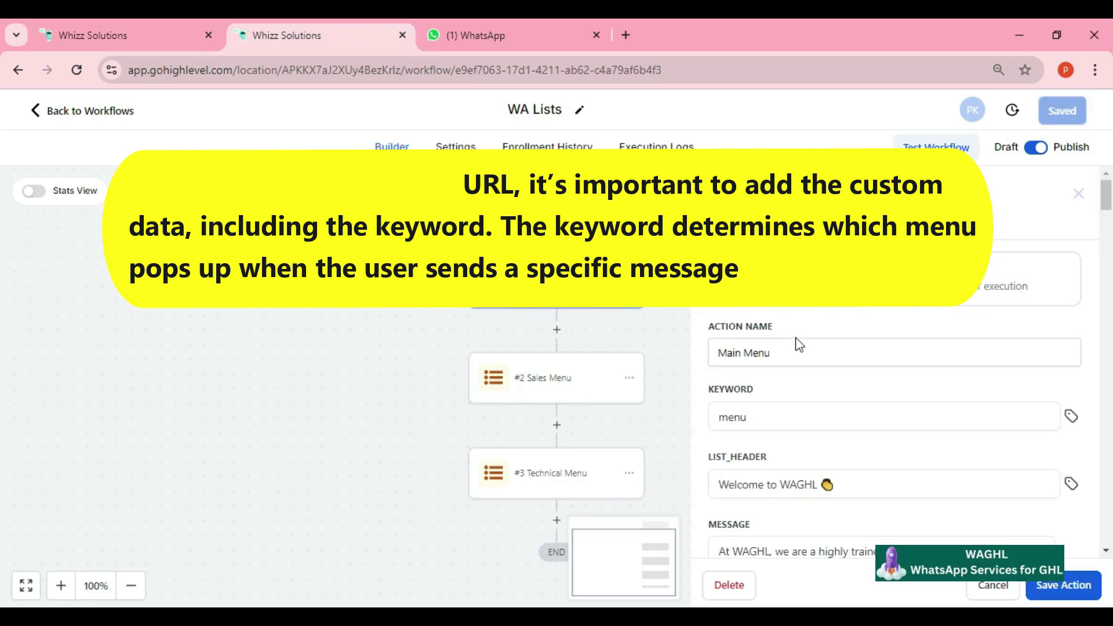
{"action": "left_click", "coordinate": [777, 425]}
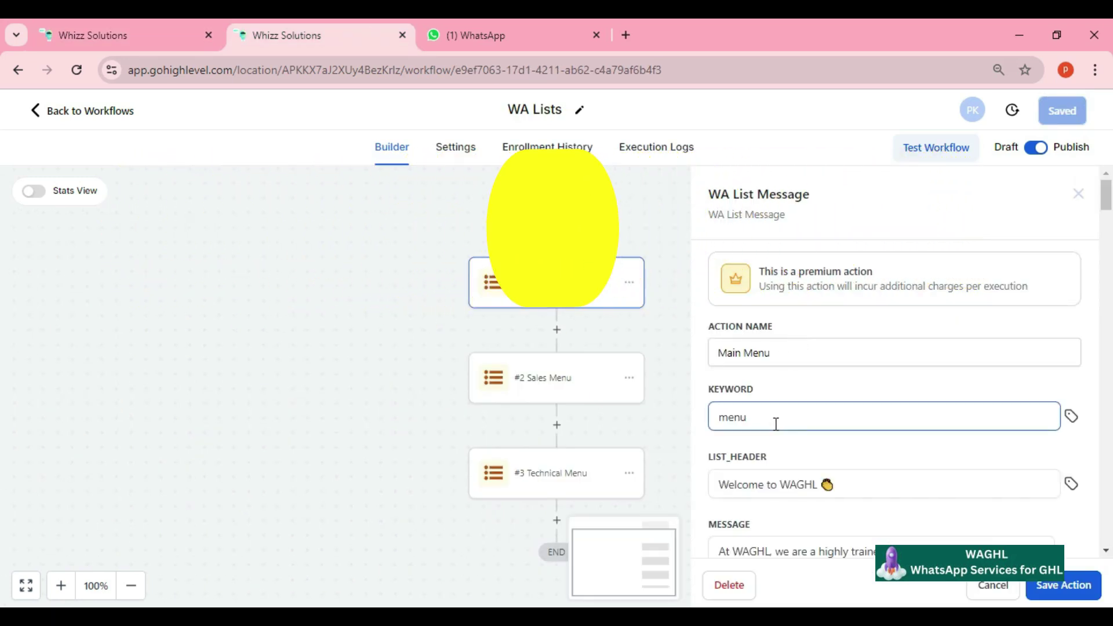
{"action": "left_click", "coordinate": [862, 481]}
{"action": "left_click", "coordinate": [827, 419]}
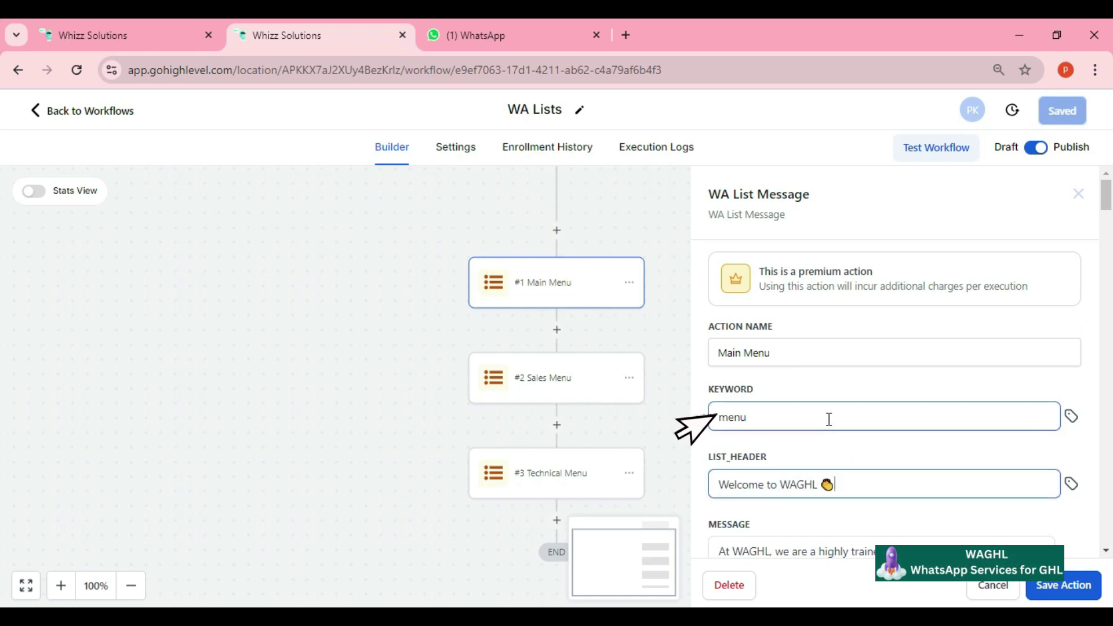
{"action": "scroll", "coordinate": [828, 420], "scroll_direction": "down", "scroll_amount": 1}
{"action": "scroll", "coordinate": [893, 360], "scroll_direction": "down", "scroll_amount": 5}
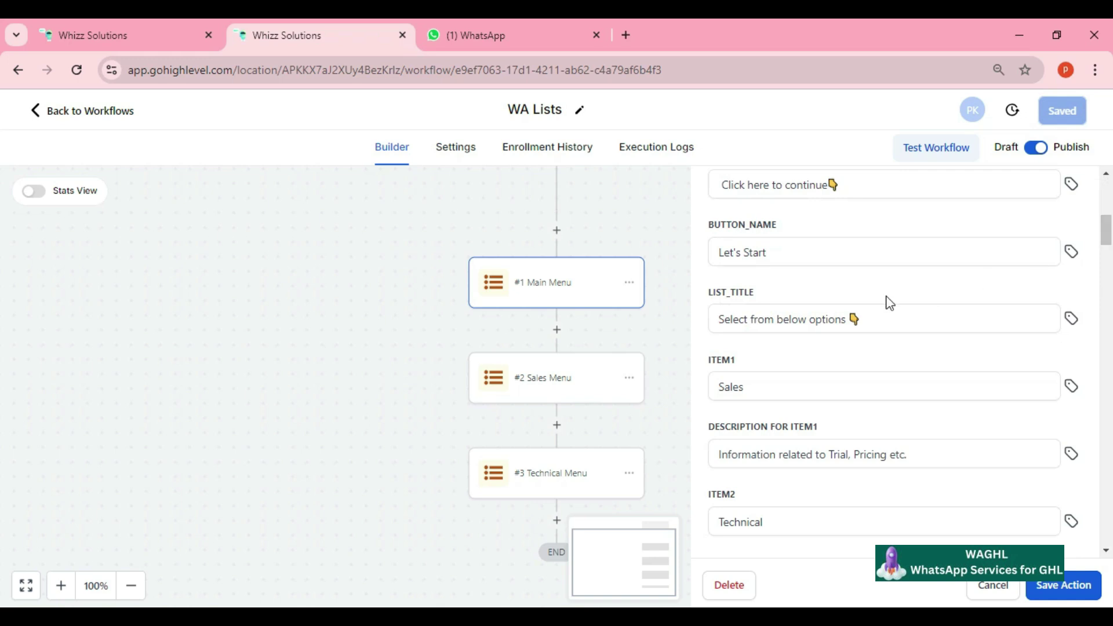
{"action": "left_click", "coordinate": [800, 253]}
Step: Back in the Automation bot, open the Main Menu webhook showing POST and keyword 'menu'
{"action": "left_click_drag", "start_coordinate": [1109, 232], "coordinate": [1109, 212]}
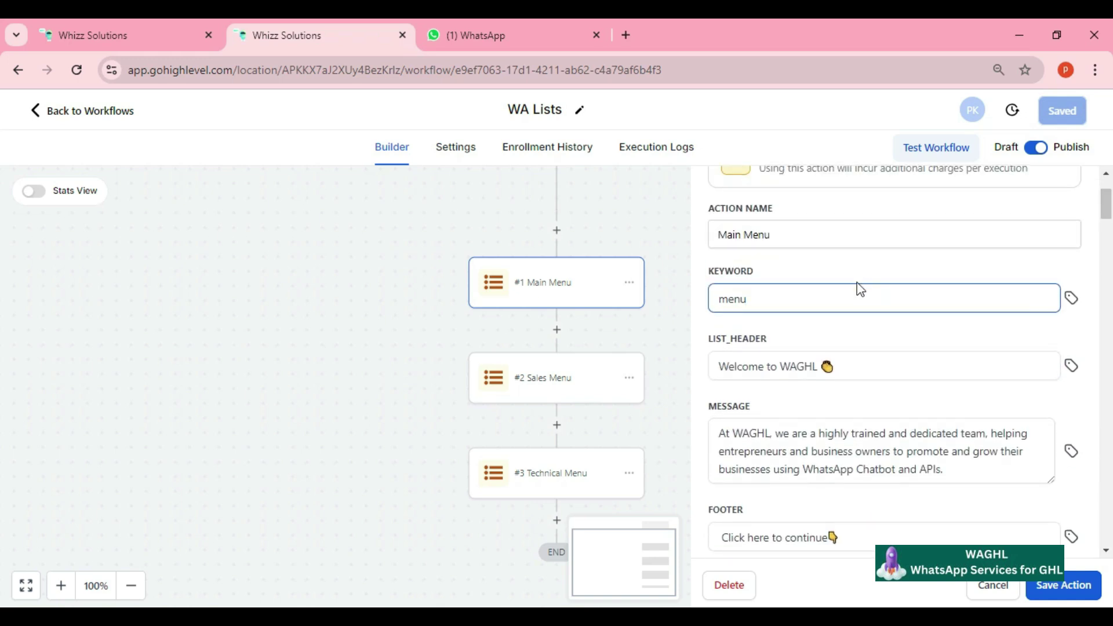
{"action": "left_click", "coordinate": [118, 41]}
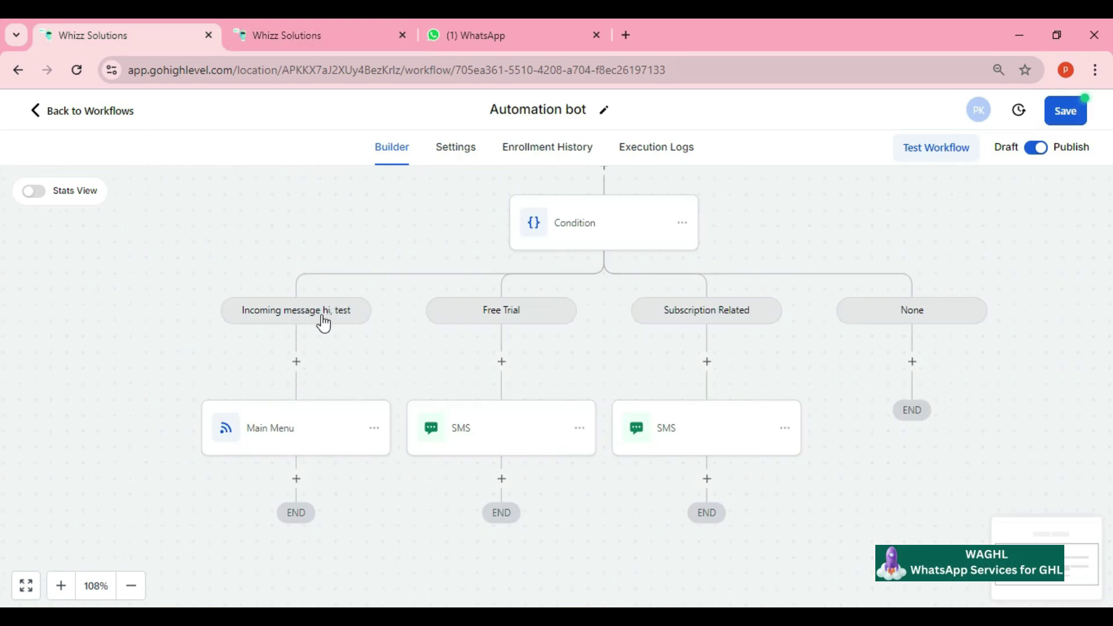
{"action": "left_click", "coordinate": [323, 436]}
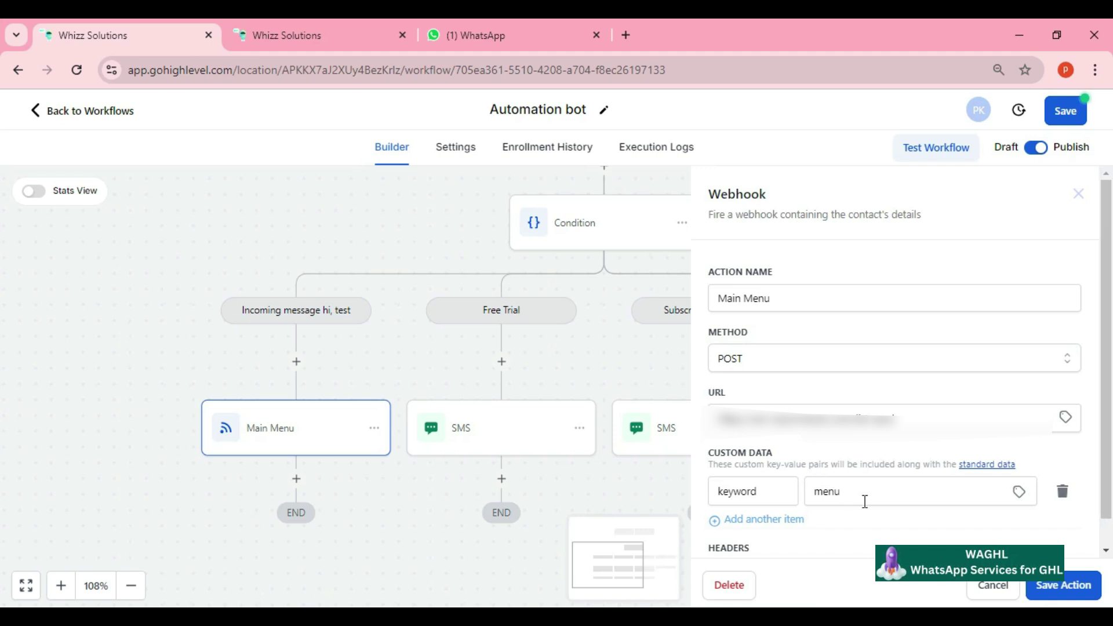
Step: Save the Main Menu webhook action and then the whole Automation bot workflow
{"action": "left_click", "coordinate": [1071, 587]}
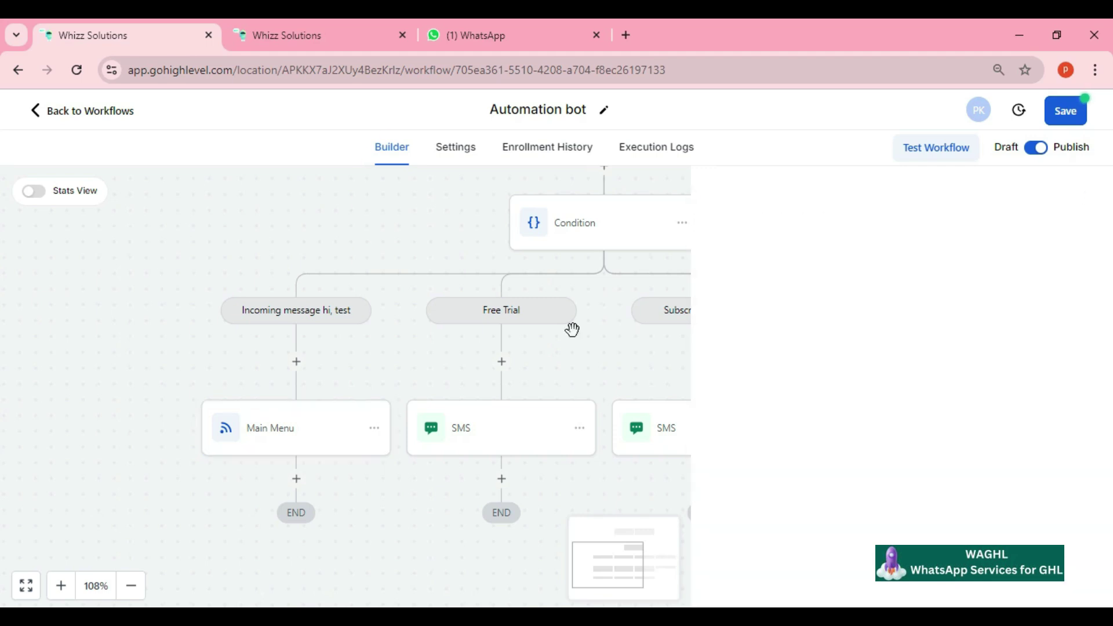
{"action": "left_click", "coordinate": [1065, 110]}
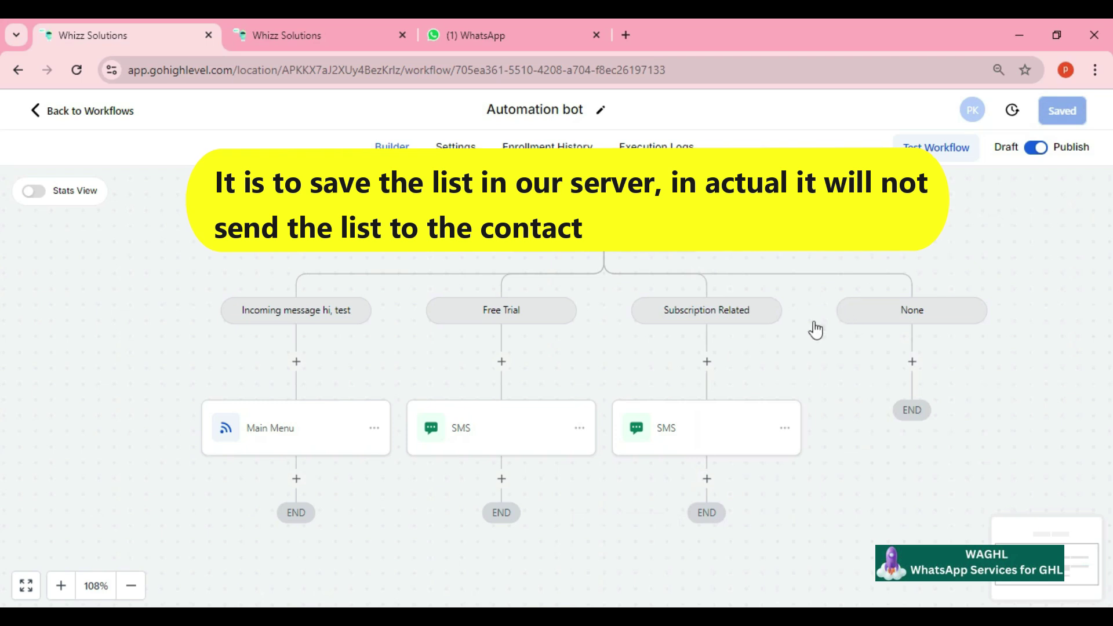
Step: Send 'hi' to the WAGHL bot in WhatsApp Web
{"action": "left_click", "coordinate": [472, 35]}
{"action": "type", "text": "hi"}
{"action": "key", "text": "Return"}
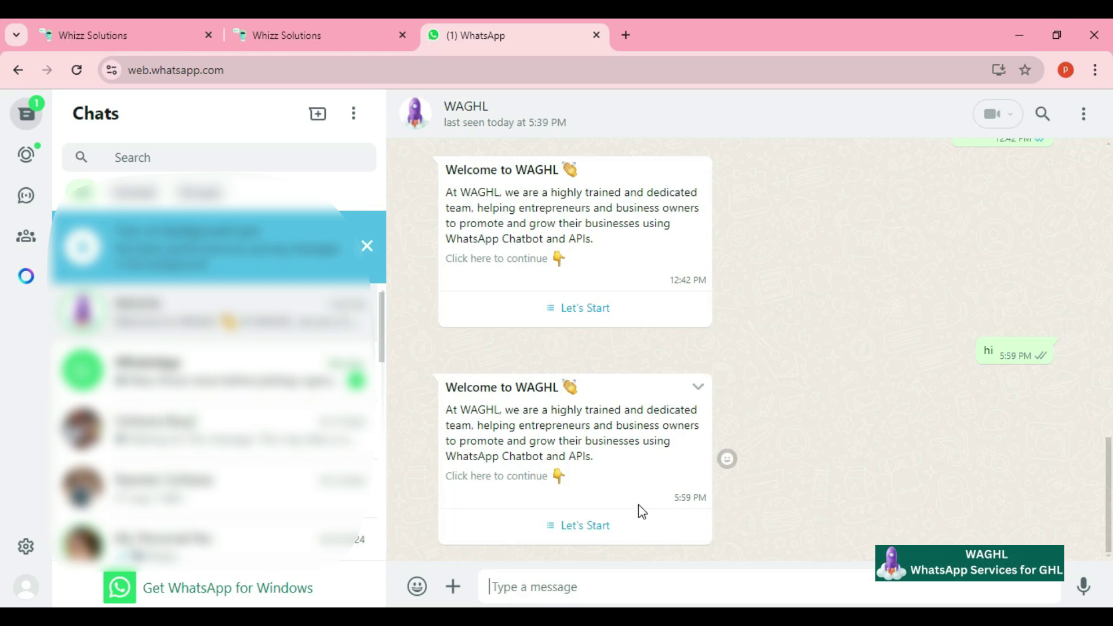
Step: Choose Sales from Let's Start, then Free Trial from Options, getting the 14-day trial reply
{"action": "left_click", "coordinate": [583, 528]}
{"action": "left_click", "coordinate": [663, 254]}
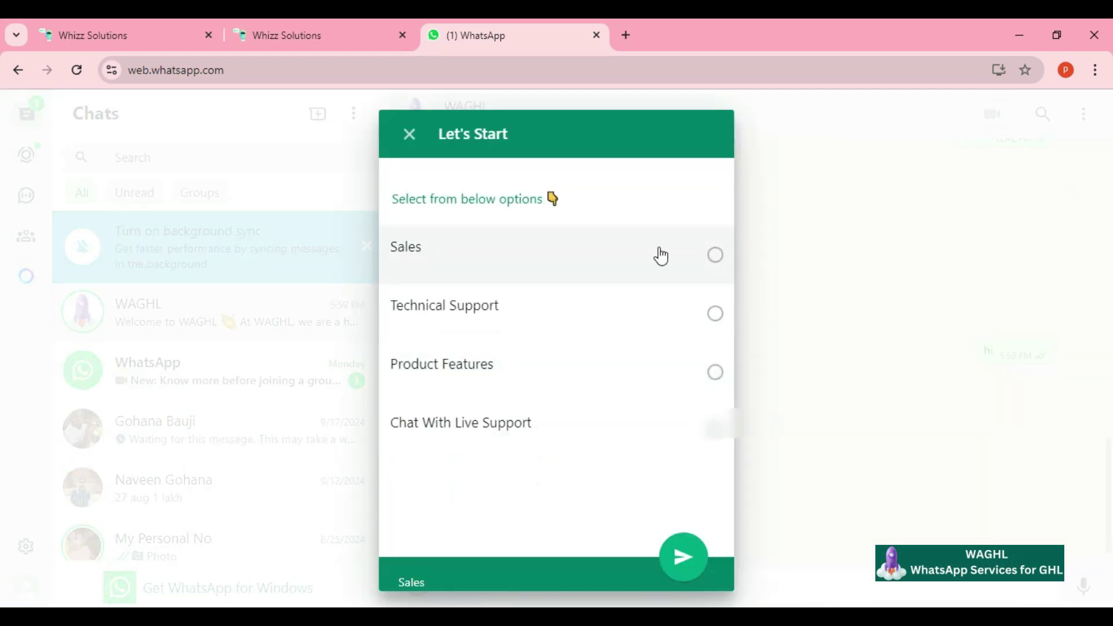
{"action": "left_click", "coordinate": [684, 542]}
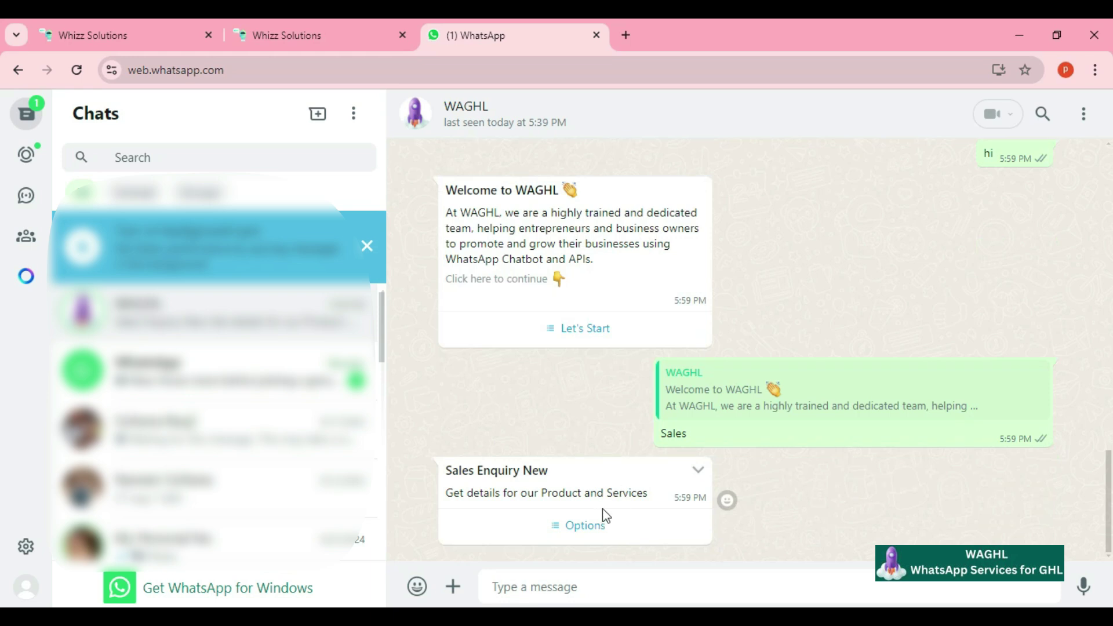
{"action": "left_click", "coordinate": [583, 527]}
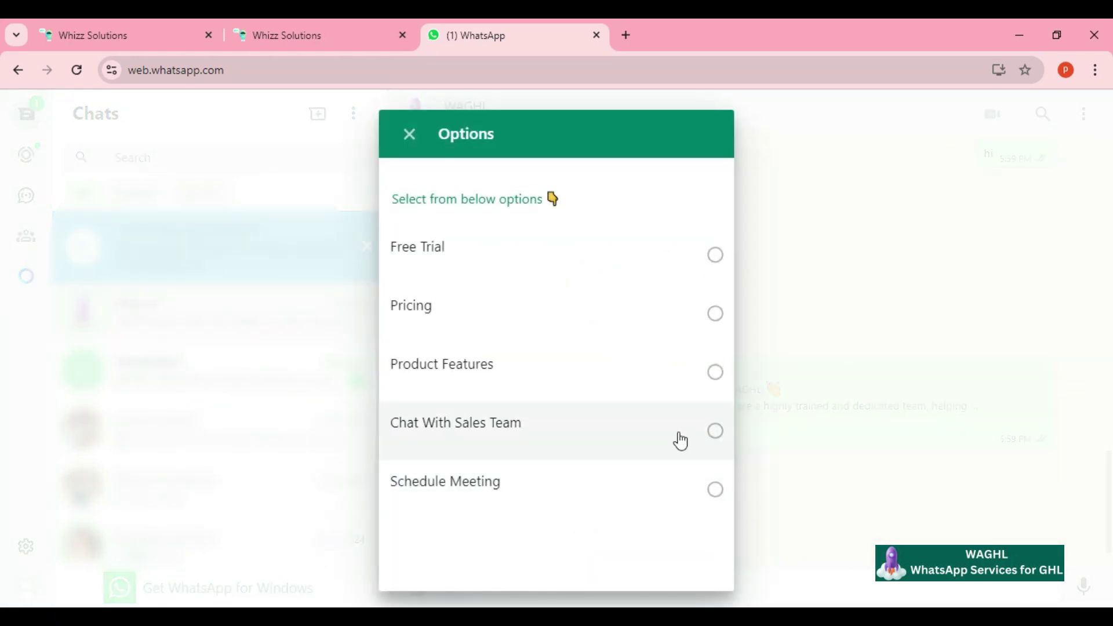
{"action": "left_click", "coordinate": [705, 255]}
{"action": "left_click", "coordinate": [695, 554]}
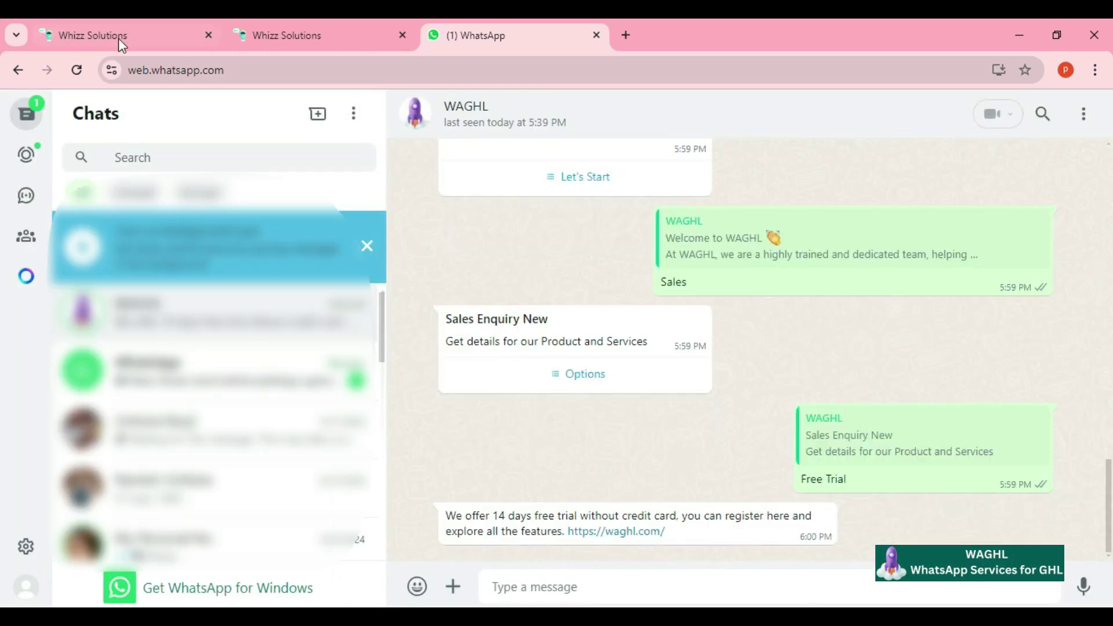
Step: Back in the Automation bot, review the Free Trial branch condition and save it
{"action": "left_click", "coordinate": [120, 40]}
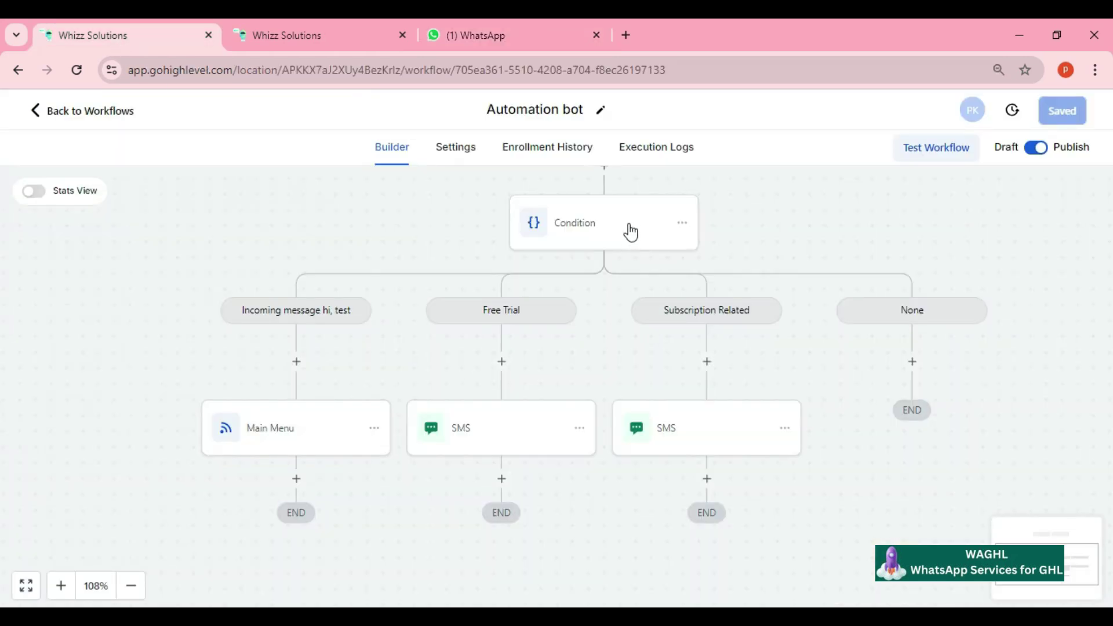
{"action": "scroll", "coordinate": [499, 264], "scroll_direction": "up", "scroll_amount": 3}
{"action": "left_click_drag", "start_coordinate": [761, 353], "coordinate": [749, 277]}
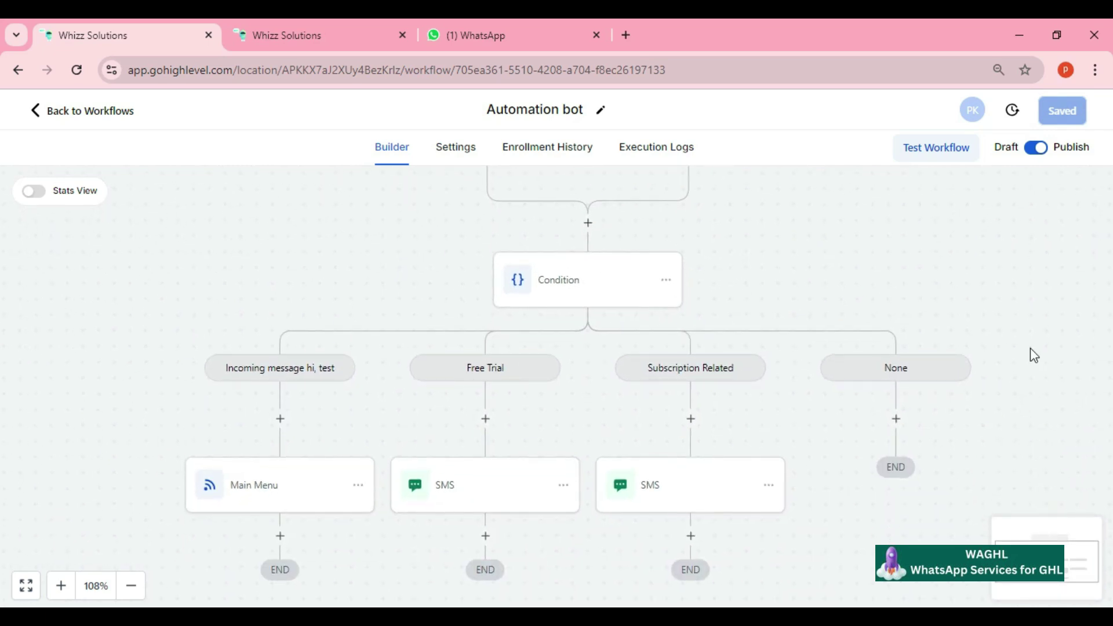
{"action": "scroll", "coordinate": [1044, 360], "scroll_direction": "down", "scroll_amount": 5}
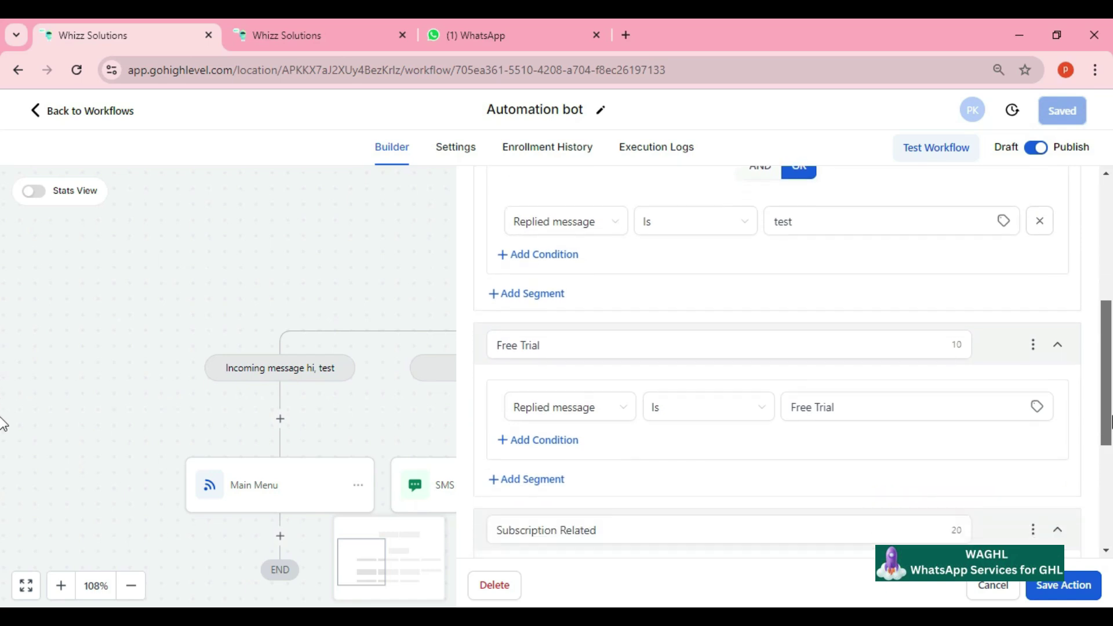
{"action": "left_click", "coordinate": [539, 220]}
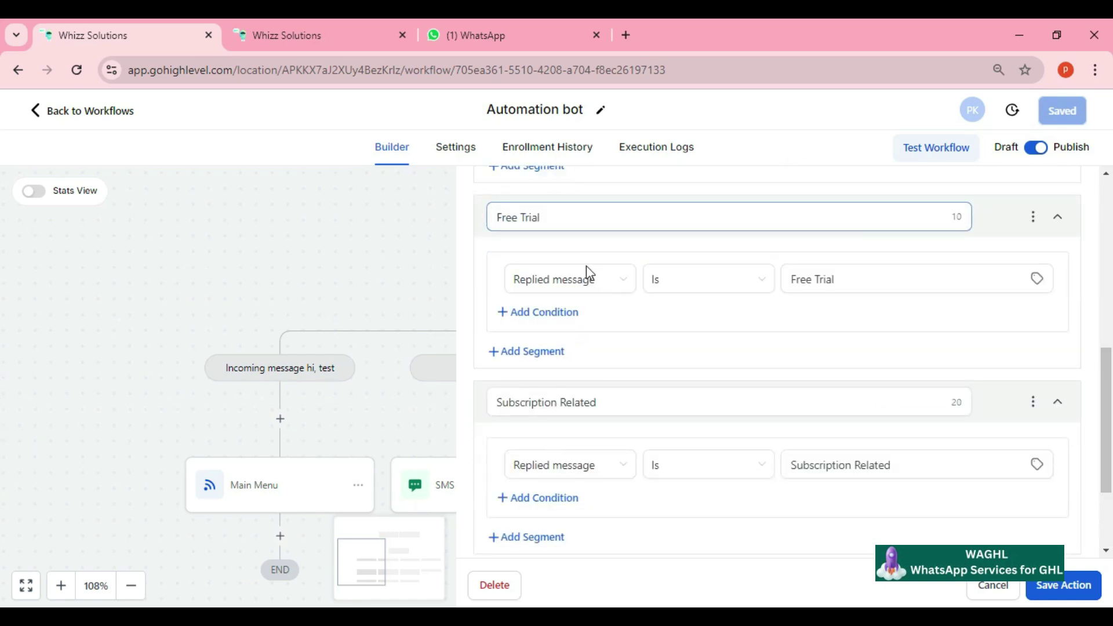
{"action": "left_click", "coordinate": [1054, 593]}
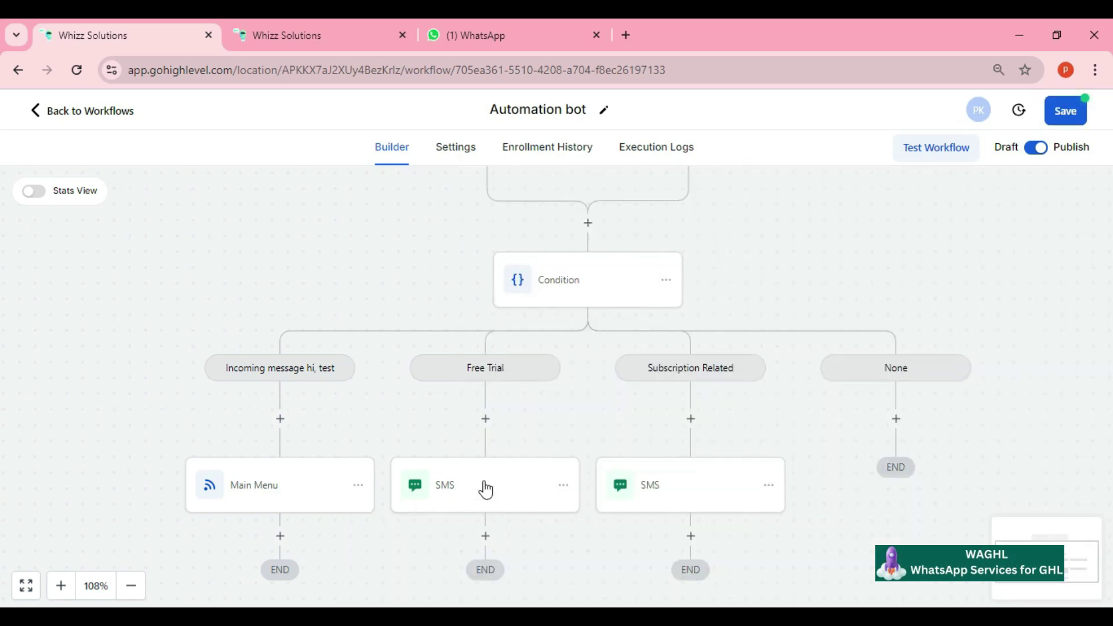
Step: Check the Free Trial SMS step's 14-day free-trial reply text and save it
{"action": "left_click", "coordinate": [507, 504]}
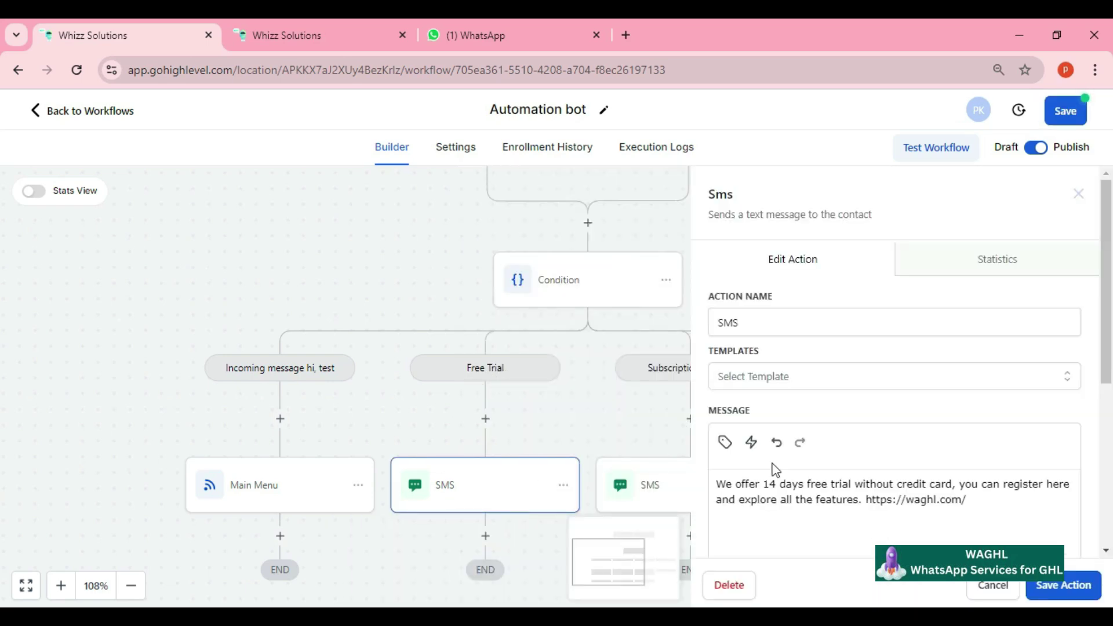
{"action": "scroll", "coordinate": [870, 484], "scroll_direction": "down", "scroll_amount": 2}
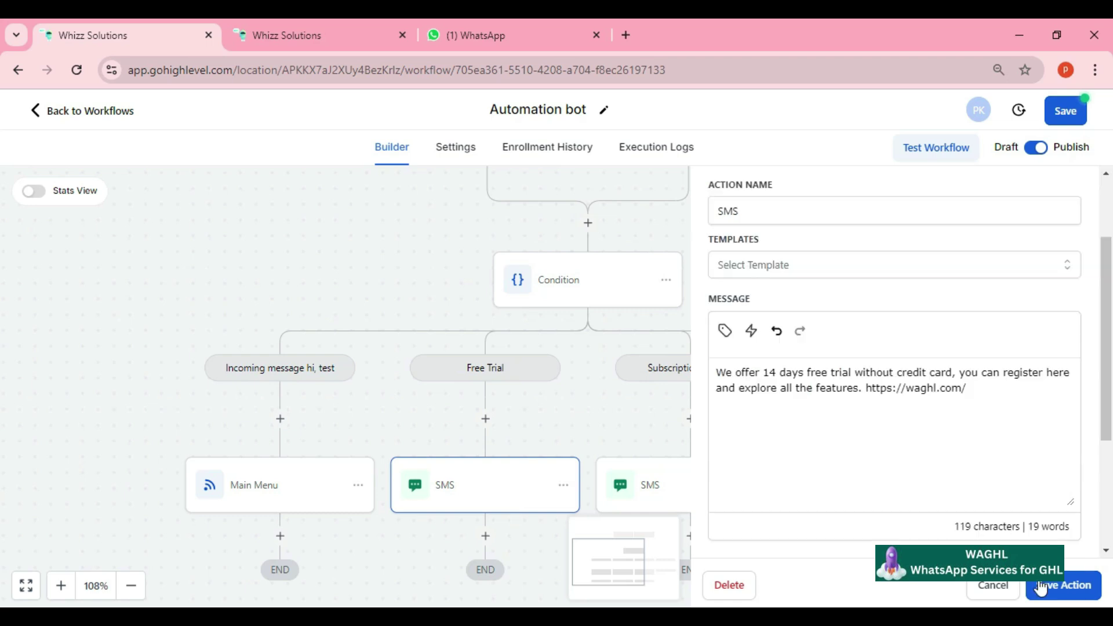
{"action": "left_click", "coordinate": [1012, 586]}
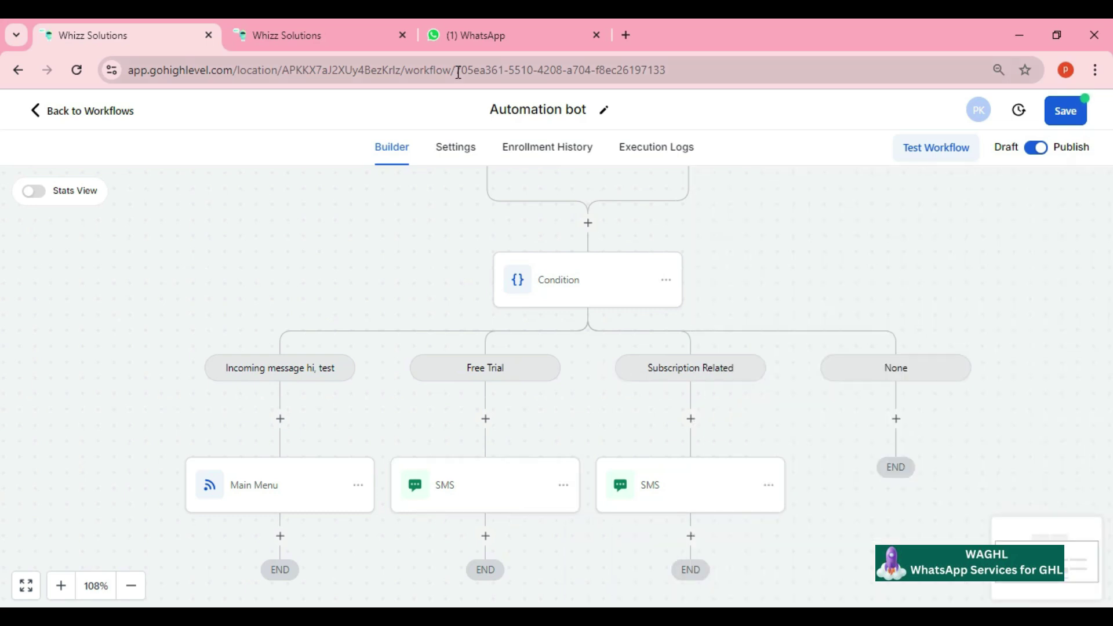
Step: Reply Free Trial in WhatsApp Web to get the 14-day trial message
{"action": "left_click", "coordinate": [494, 36]}
{"action": "left_click", "coordinate": [593, 527]}
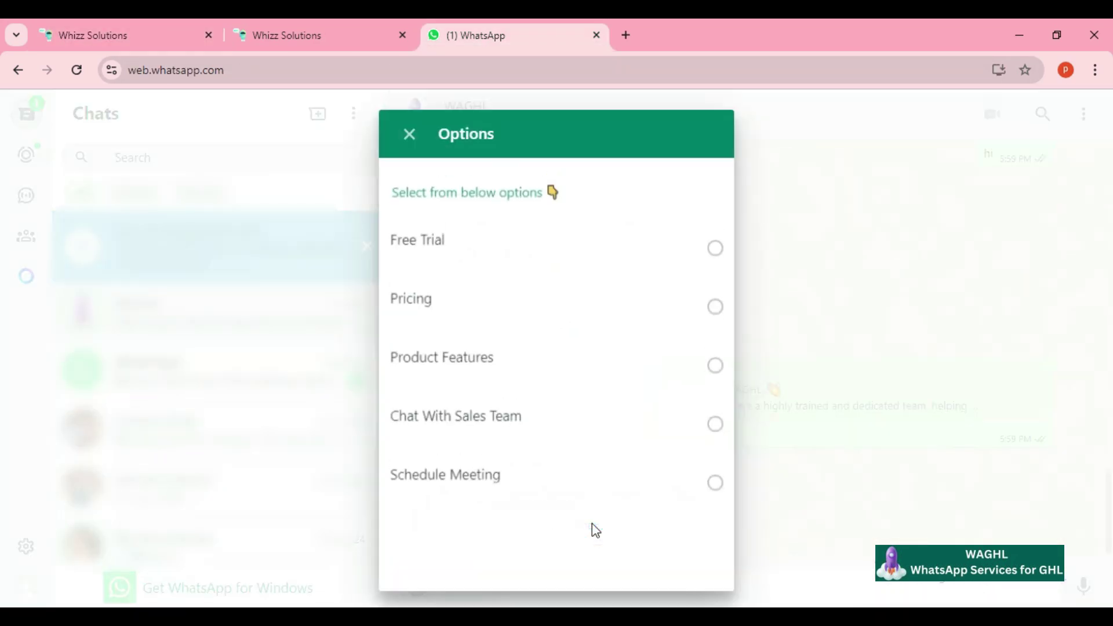
{"action": "left_click", "coordinate": [609, 260]}
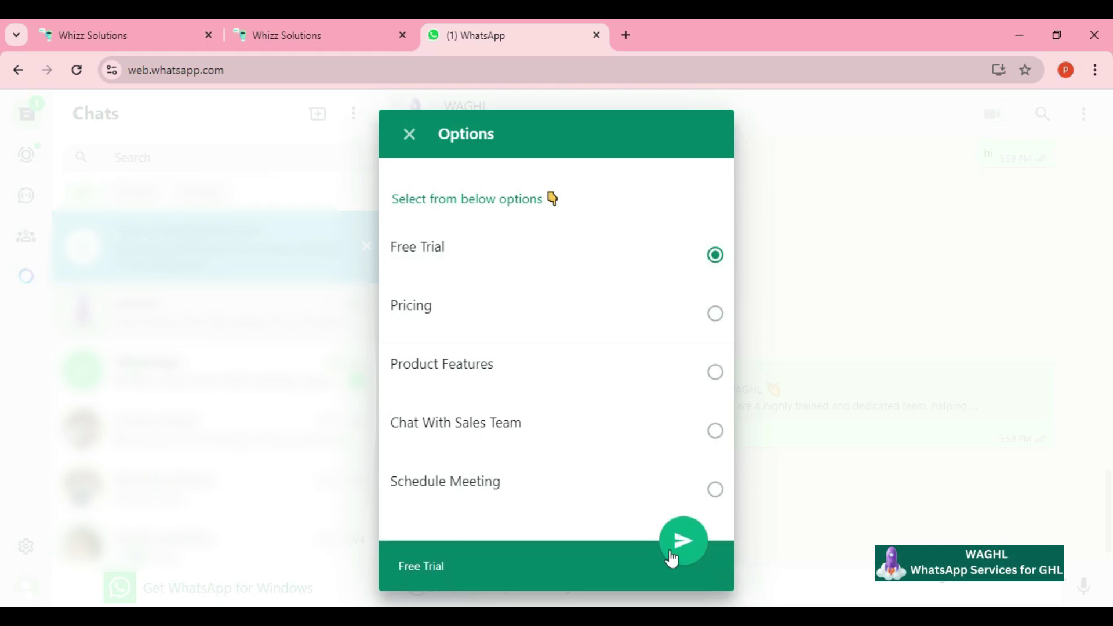
{"action": "left_click", "coordinate": [685, 542]}
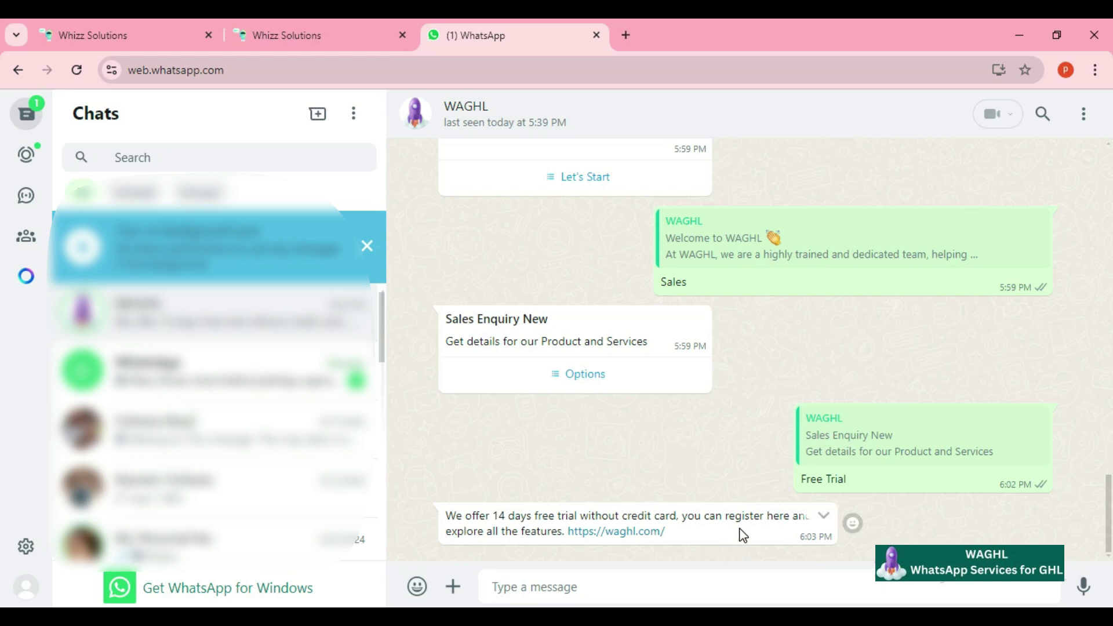
{"action": "left_click", "coordinate": [118, 34]}
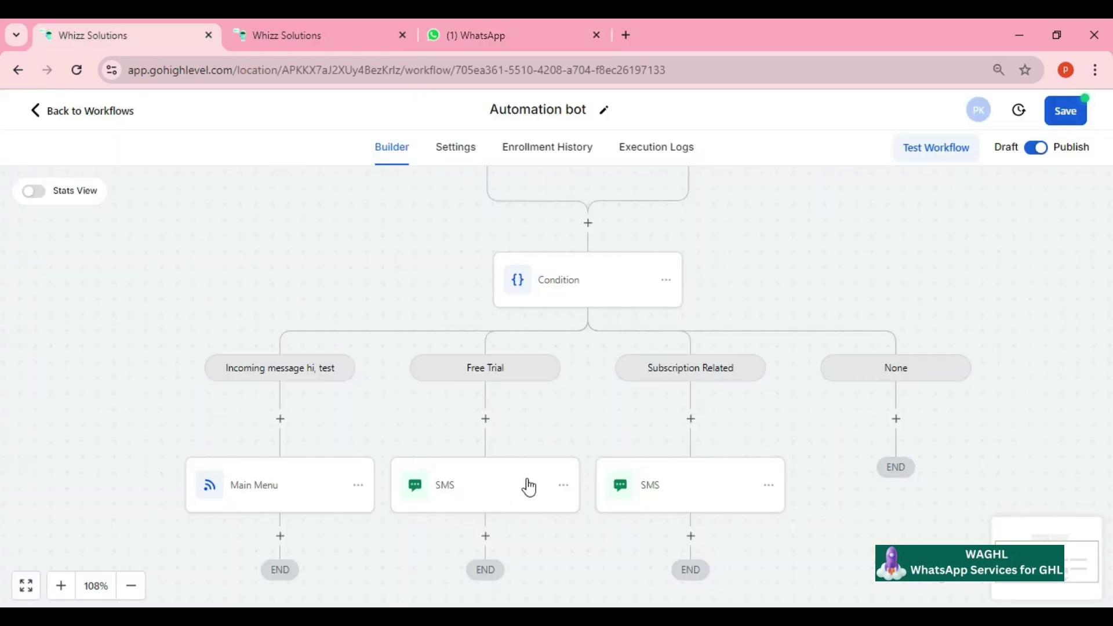
Step: Send Technical Support from the Let's Start list to draw the 'Welcome to Tech Support' reply
{"action": "left_click", "coordinate": [485, 35]}
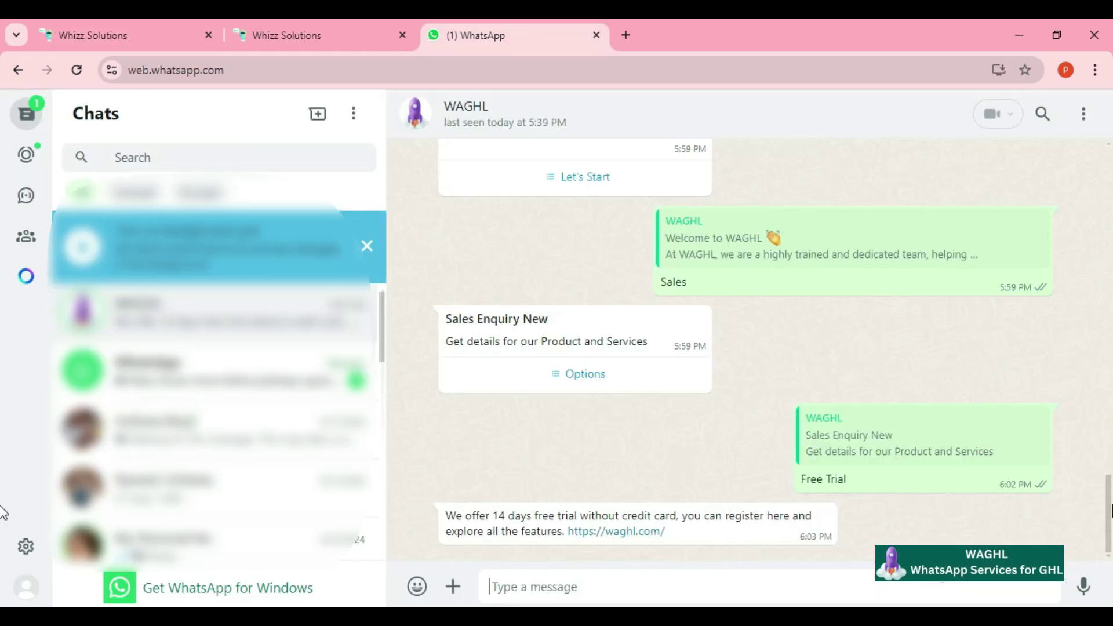
{"action": "scroll", "coordinate": [638, 348], "scroll_direction": "up", "scroll_amount": 4}
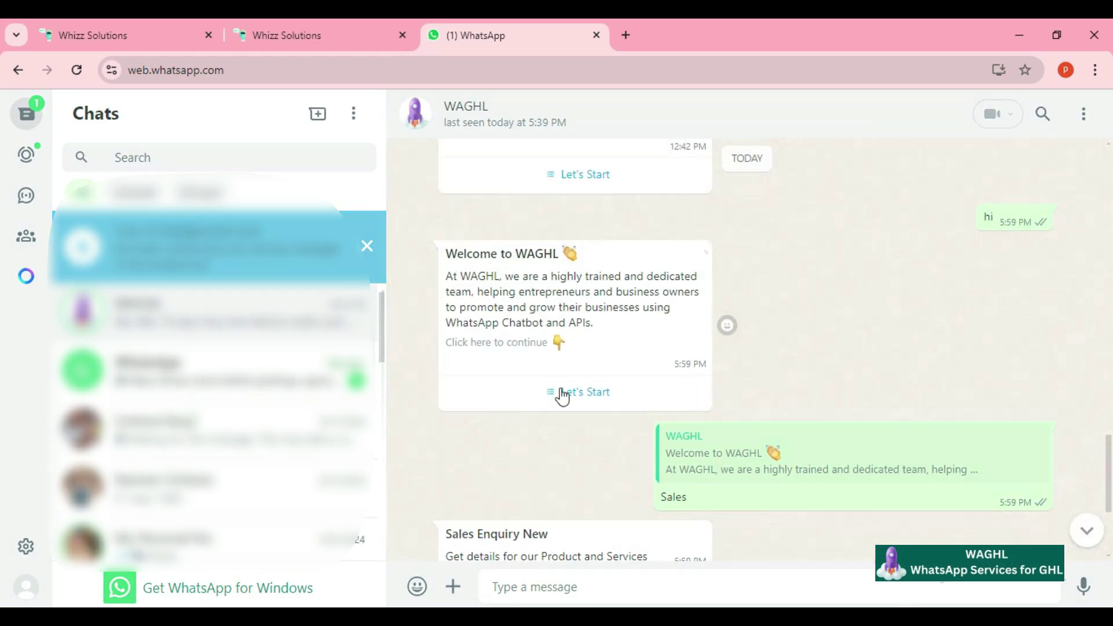
{"action": "left_click", "coordinate": [562, 392]}
{"action": "left_click", "coordinate": [621, 320]}
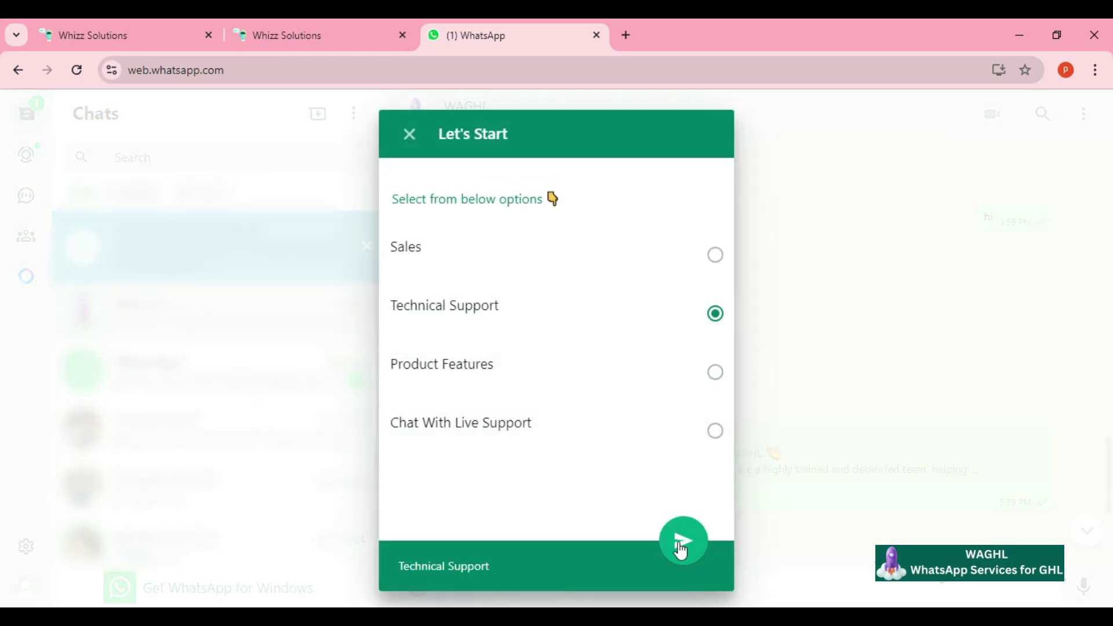
{"action": "left_click", "coordinate": [680, 547]}
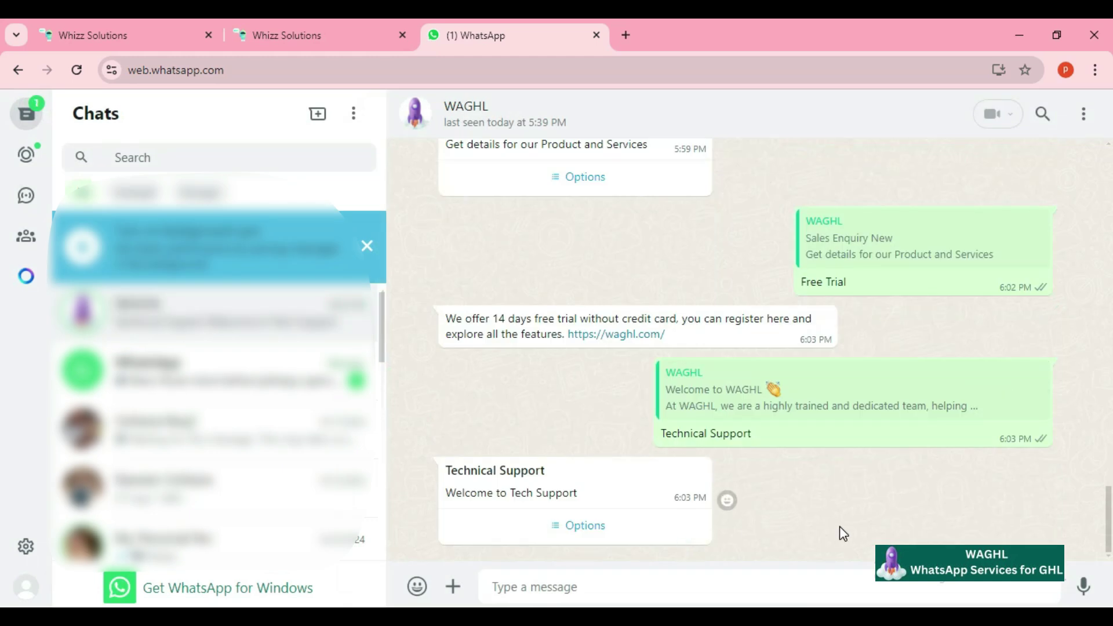
{"action": "left_click", "coordinate": [142, 32]}
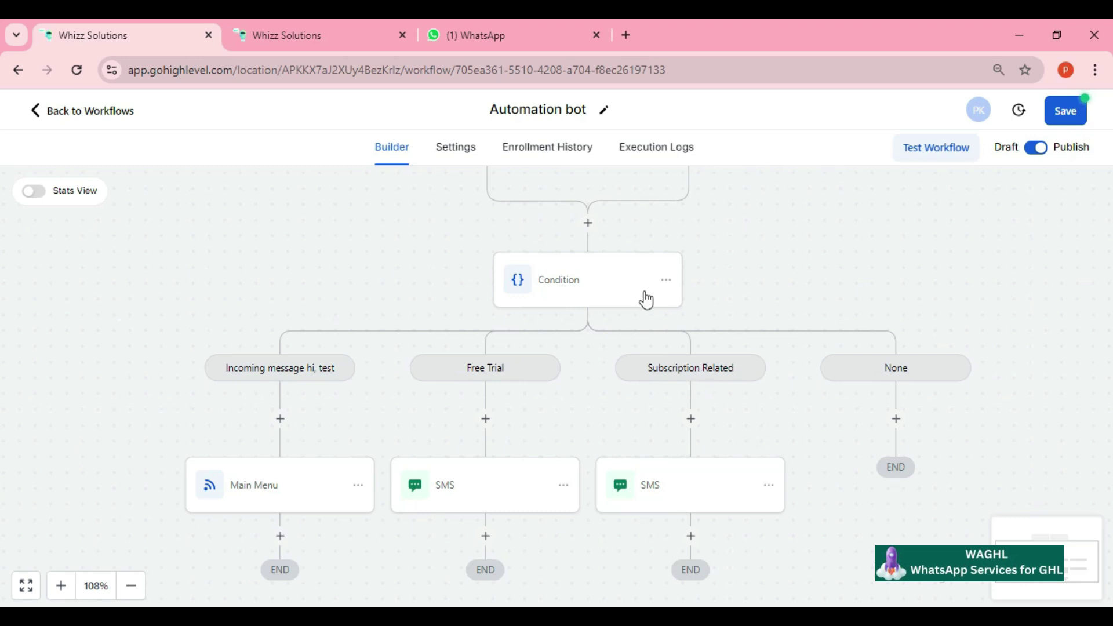
Step: Review the Condition step's Subscription Related branch in the Automation bot workflow
{"action": "left_click", "coordinate": [611, 273]}
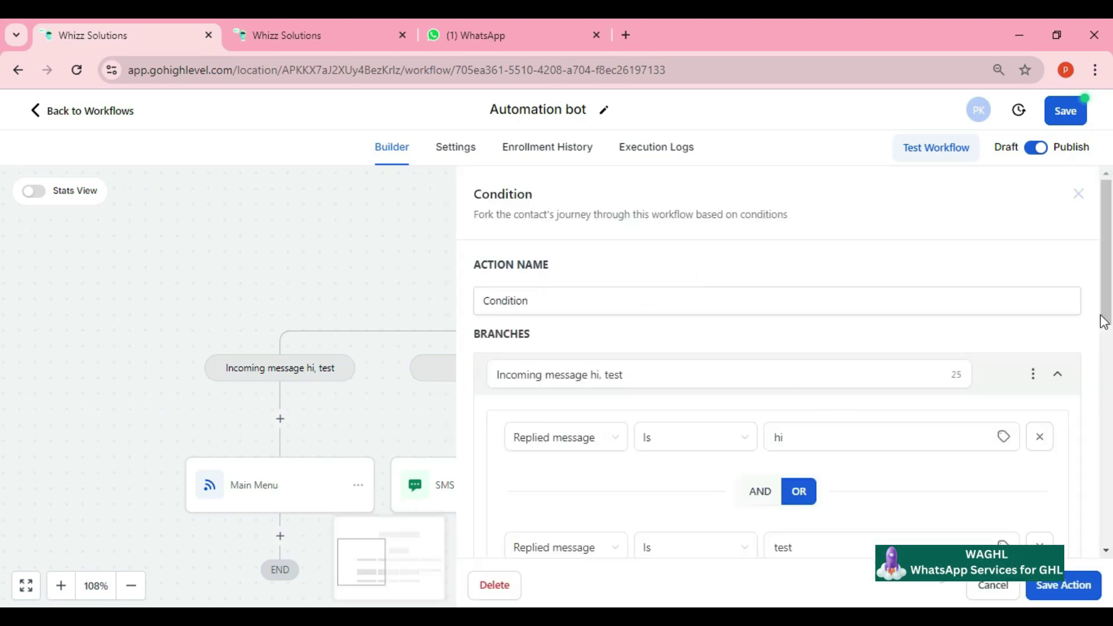
{"action": "left_click_drag", "start_coordinate": [1104, 322], "coordinate": [1112, 525]}
{"action": "left_click", "coordinate": [596, 348]}
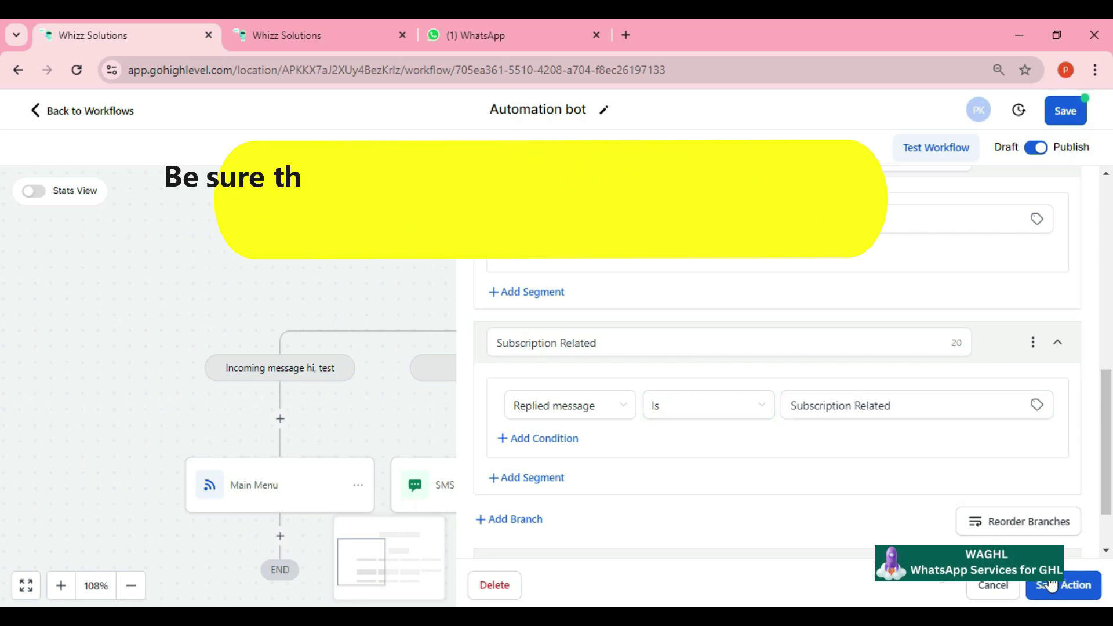
Step: Take the Technical Menu's ITEM1 'Subscriptions Related' text for the condition, then save the branch and workflow
{"action": "left_click", "coordinate": [325, 40]}
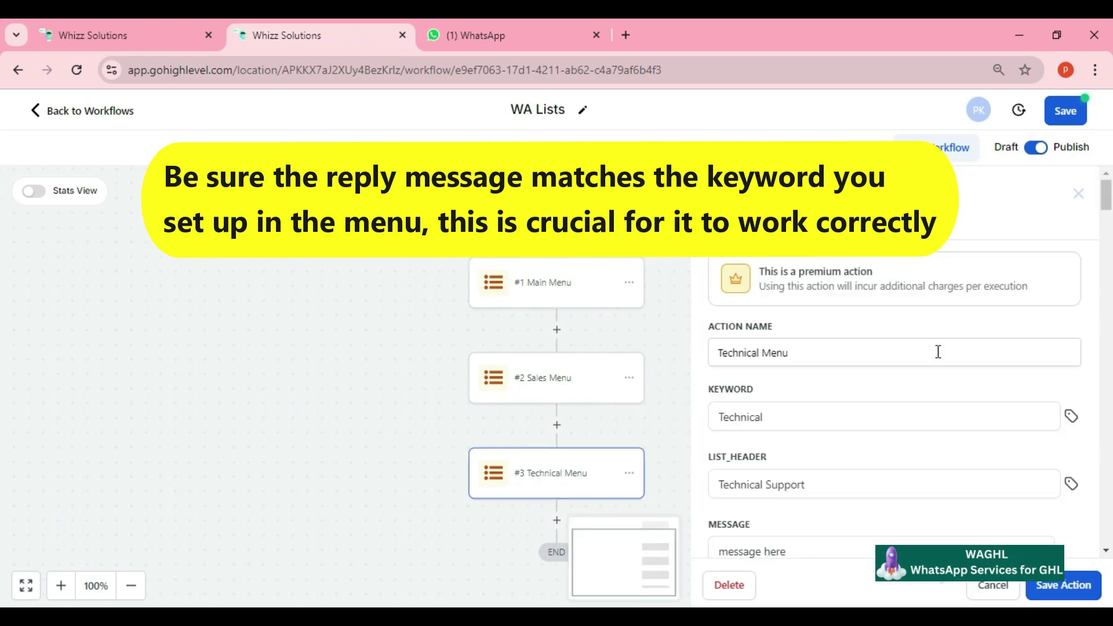
{"action": "scroll", "coordinate": [1060, 240], "scroll_direction": "down", "scroll_amount": 5}
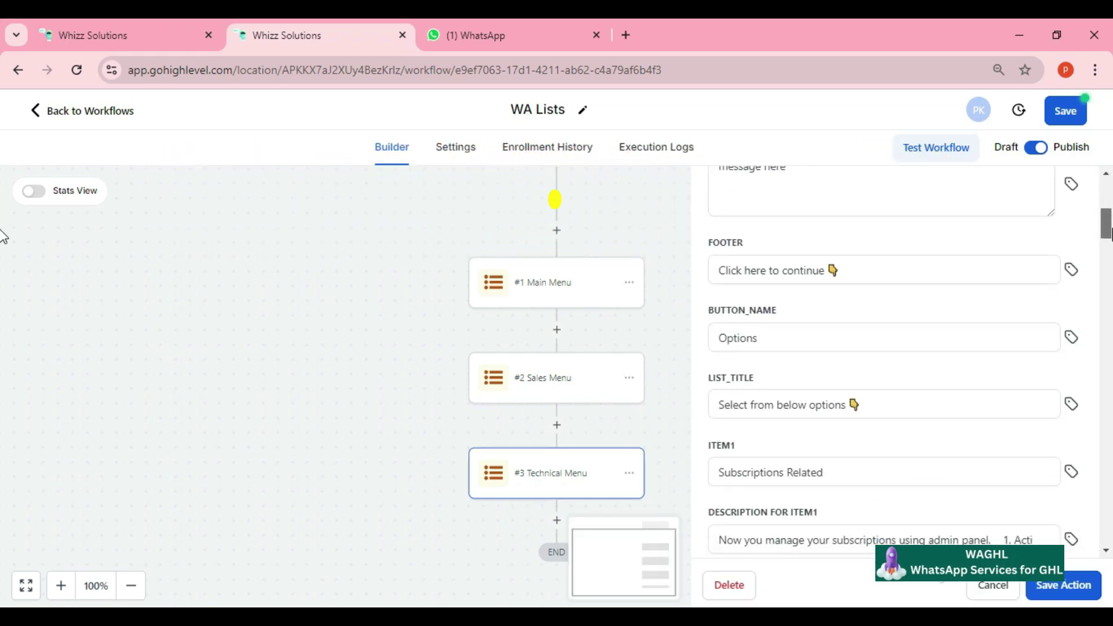
{"action": "scroll", "coordinate": [768, 317], "scroll_direction": "down", "scroll_amount": 3}
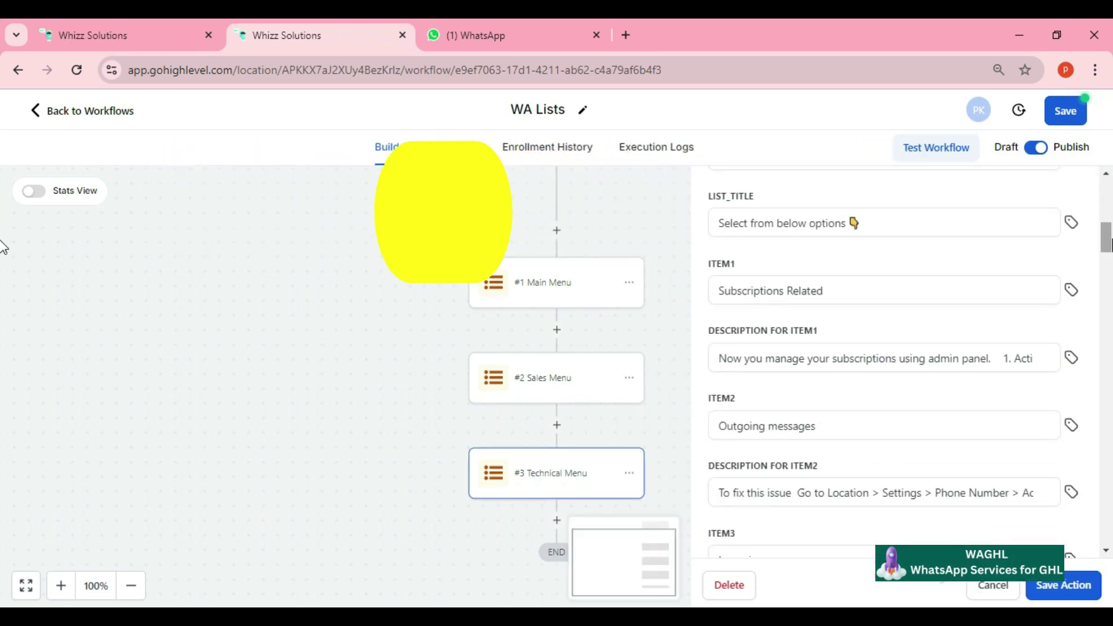
{"action": "triple_click", "coordinate": [806, 289]}
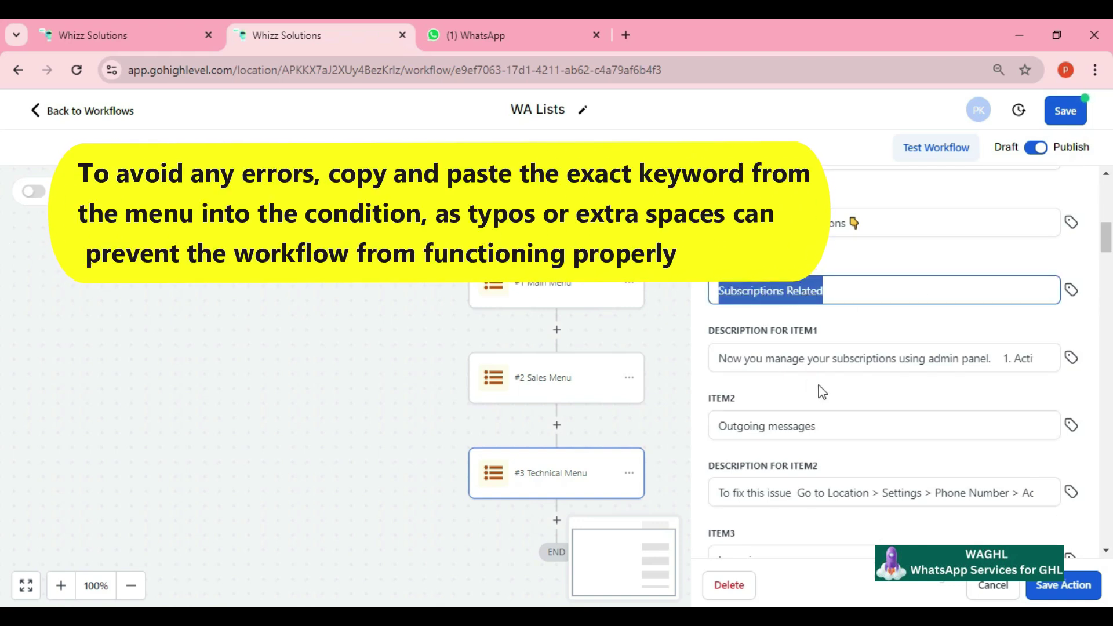
{"action": "key", "text": "ctrl+shift+Tab"}
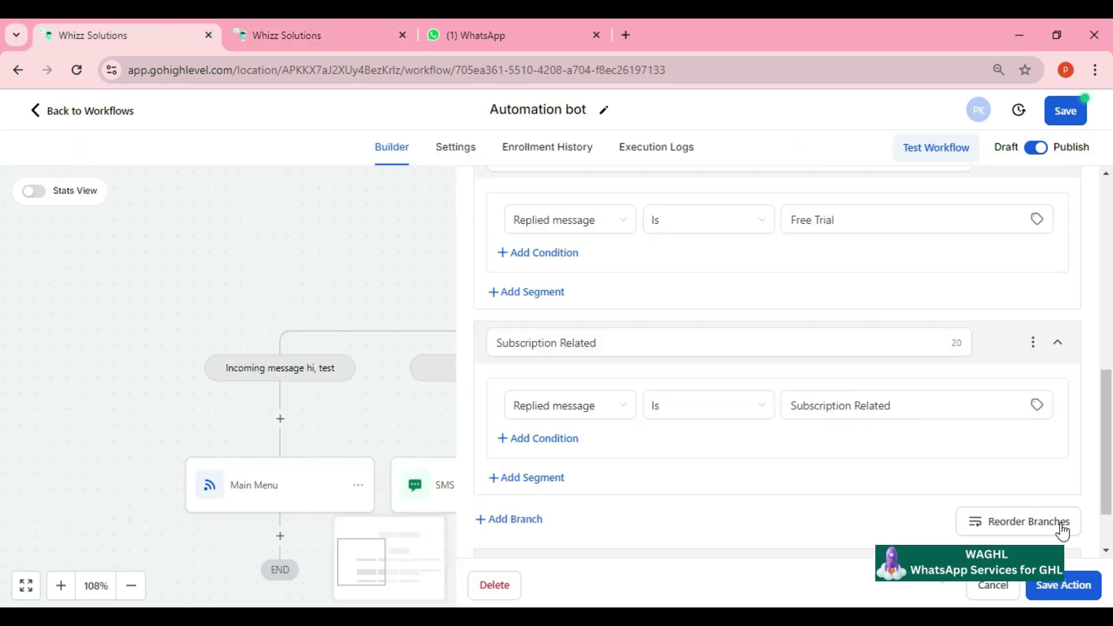
{"action": "left_click", "coordinate": [1049, 591]}
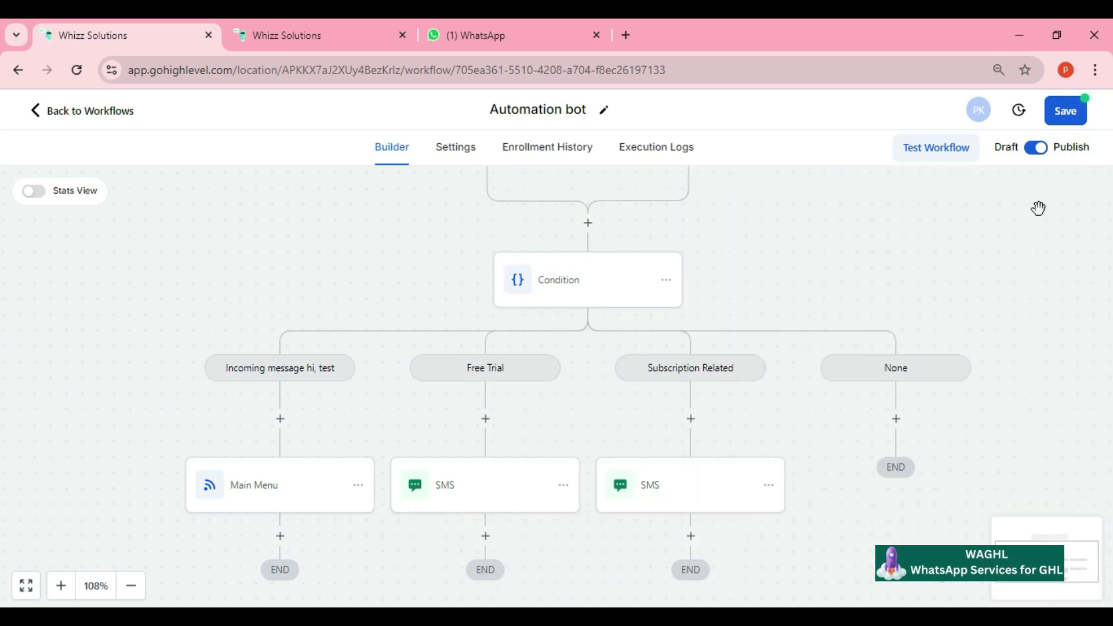
{"action": "left_click", "coordinate": [1067, 120]}
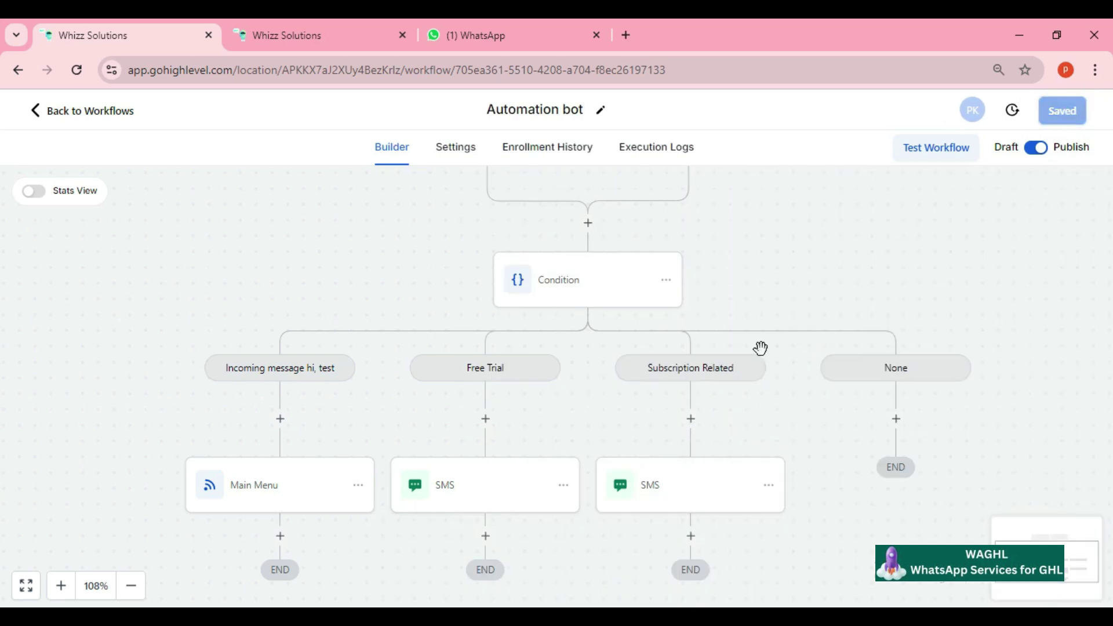
Step: Send Subscription Related from the Tech Support options and review the admin-panel subscription management reply
{"action": "left_click", "coordinate": [580, 29]}
{"action": "left_click", "coordinate": [605, 528]}
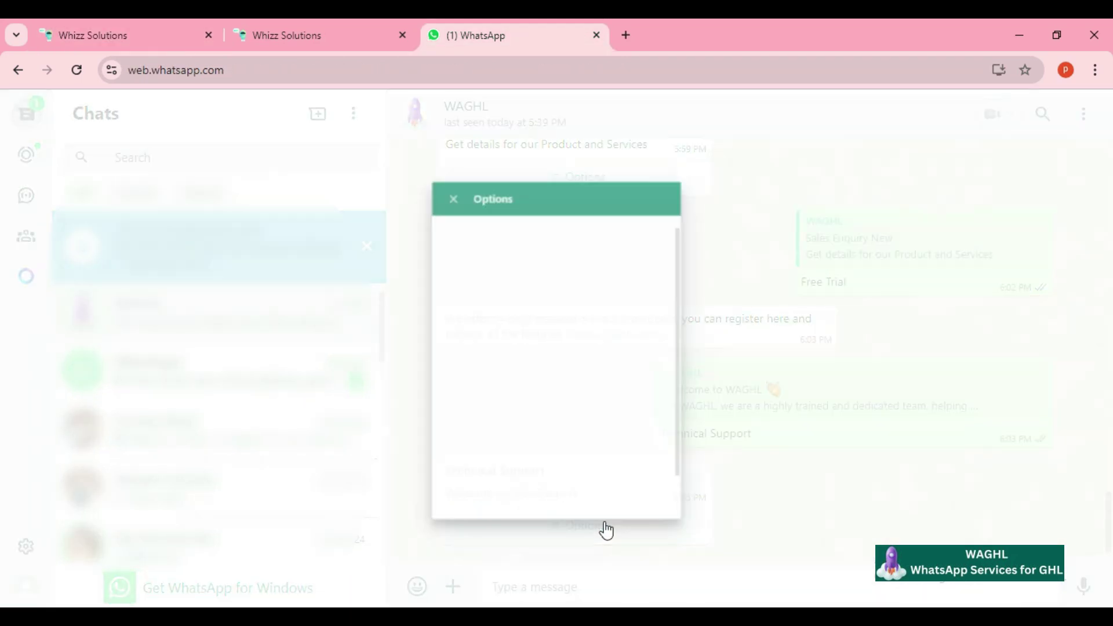
{"action": "left_click", "coordinate": [625, 261]}
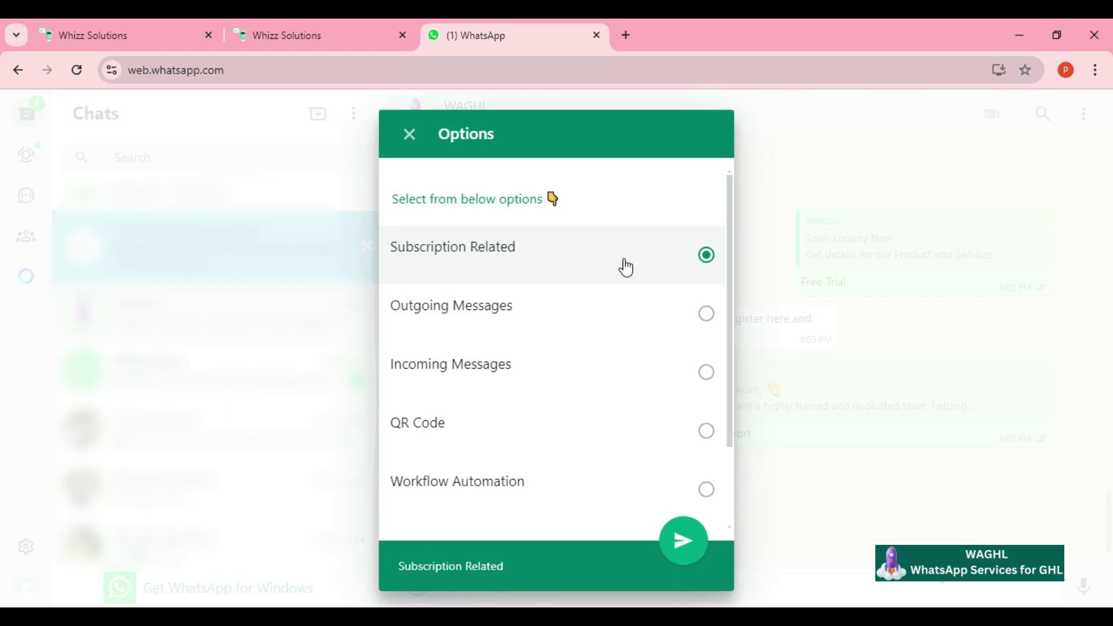
{"action": "left_click", "coordinate": [682, 540]}
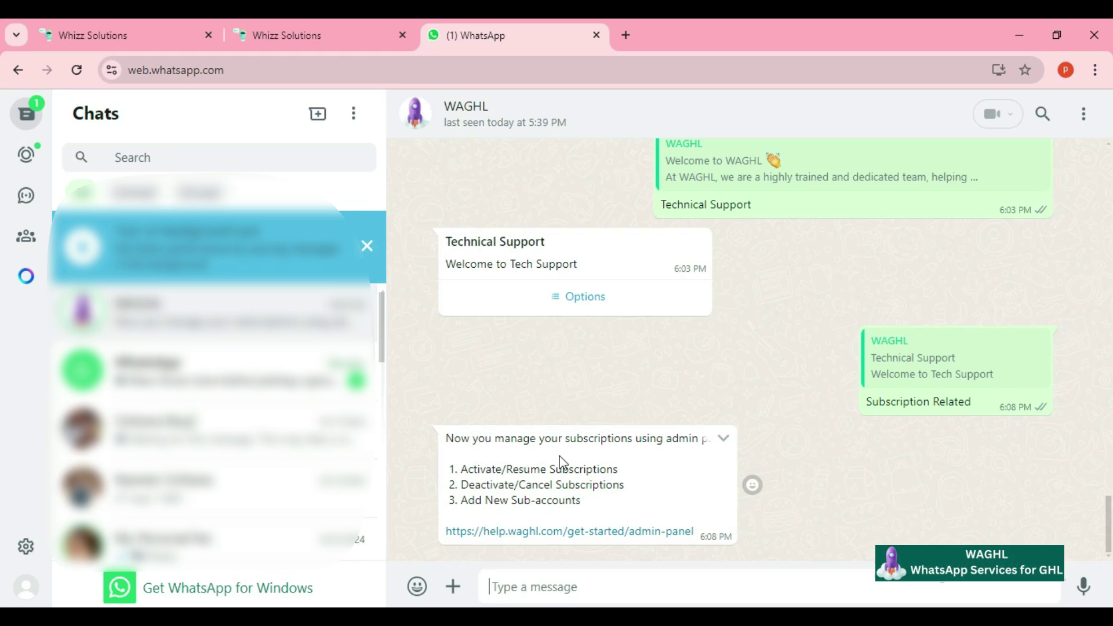
{"action": "scroll", "coordinate": [572, 471], "scroll_direction": "up", "scroll_amount": 10}
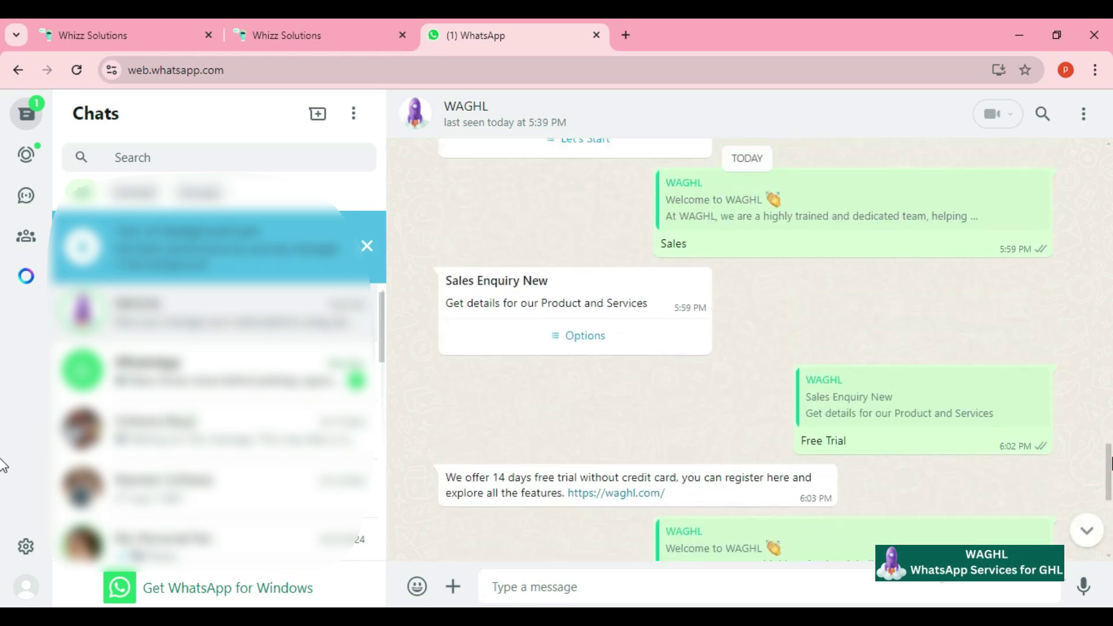
{"action": "left_click_drag", "start_coordinate": [1109, 444], "coordinate": [1109, 510]}
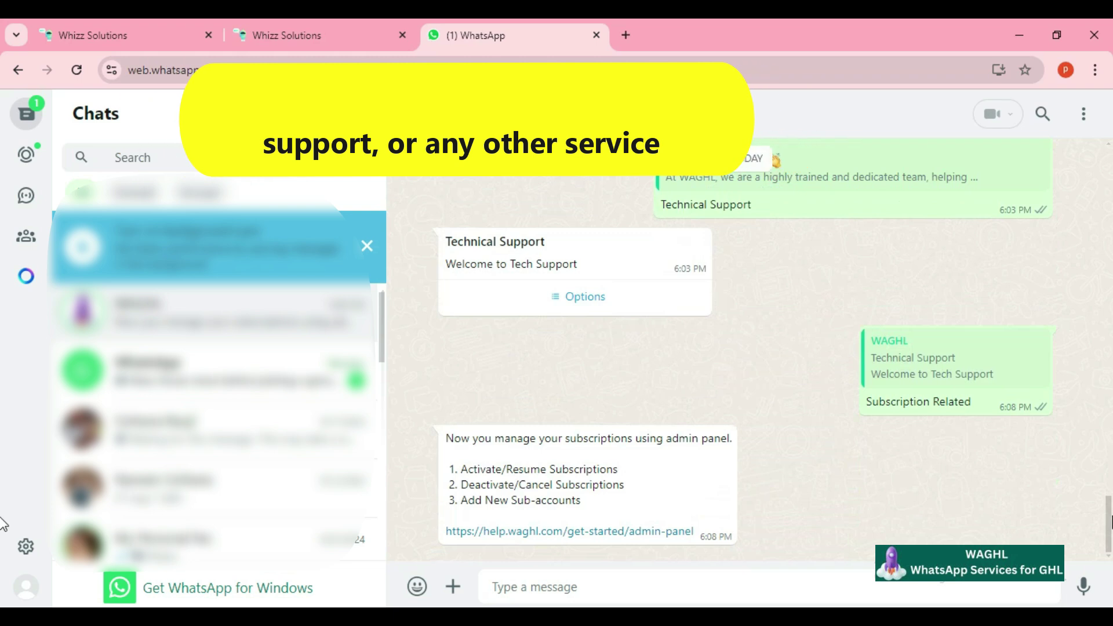
{"action": "left_click", "coordinate": [144, 35]}
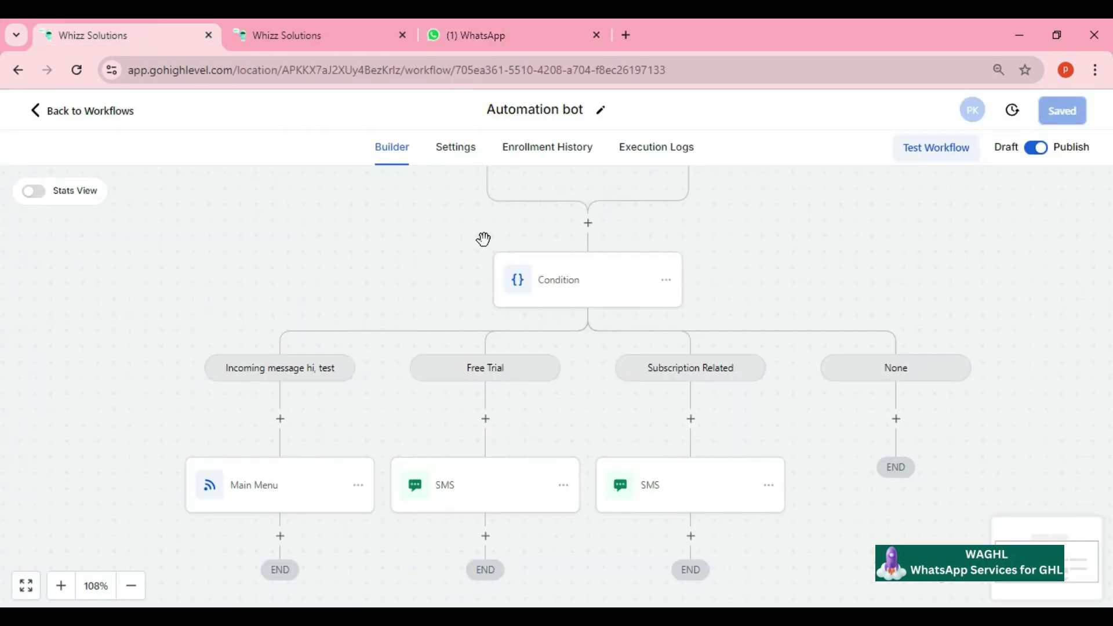
Step: Review the WA Lists Main Menu items, then open the Sales Menu settings (keyword Sales, header Sales Enquiry)
{"action": "left_click", "coordinate": [333, 24]}
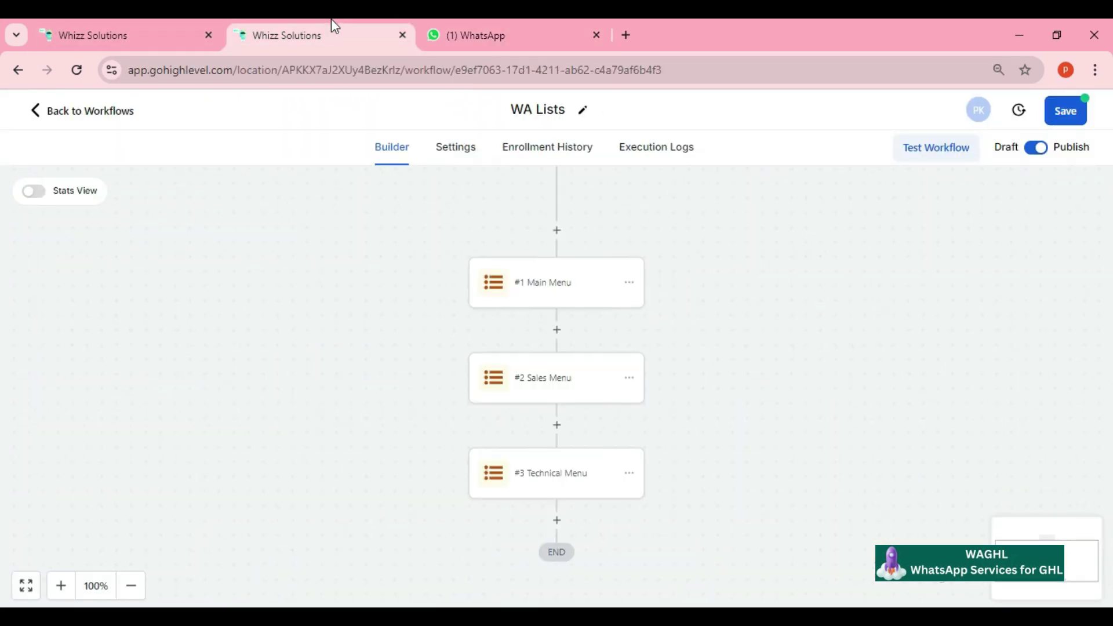
{"action": "left_click", "coordinate": [592, 306]}
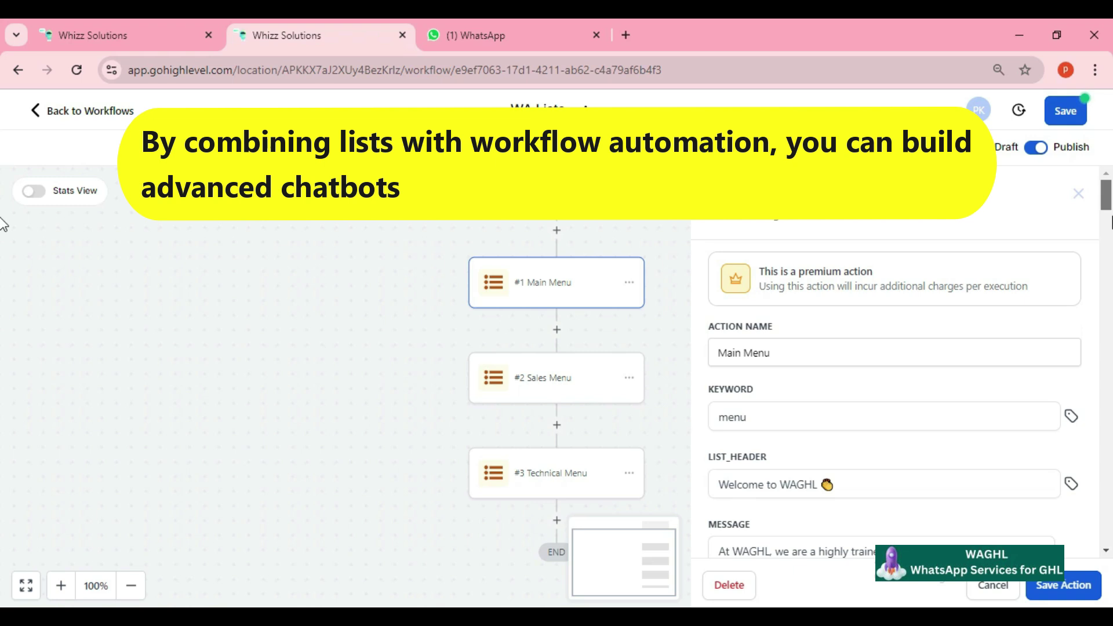
{"action": "scroll", "coordinate": [1110, 222], "scroll_direction": "down", "scroll_amount": 15}
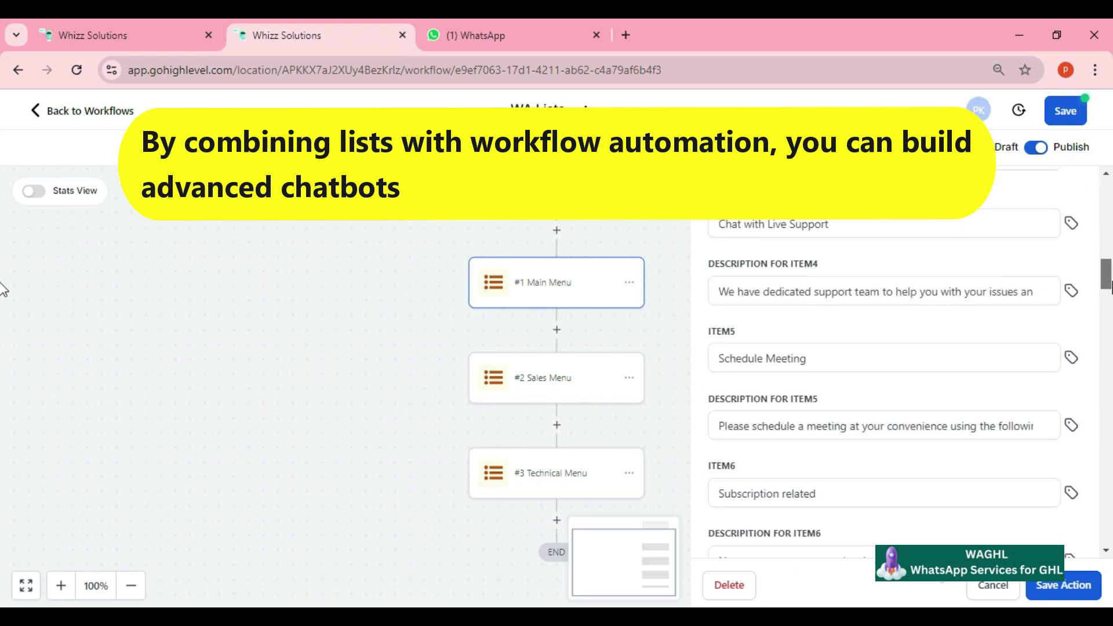
{"action": "left_click", "coordinate": [1011, 591]}
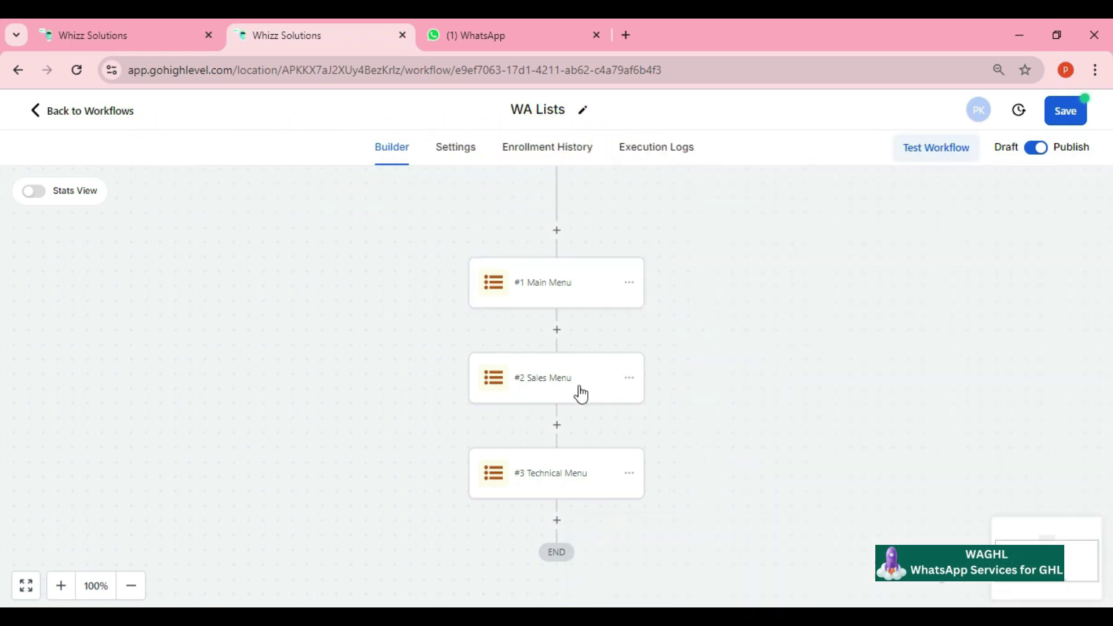
{"action": "left_click", "coordinate": [581, 394]}
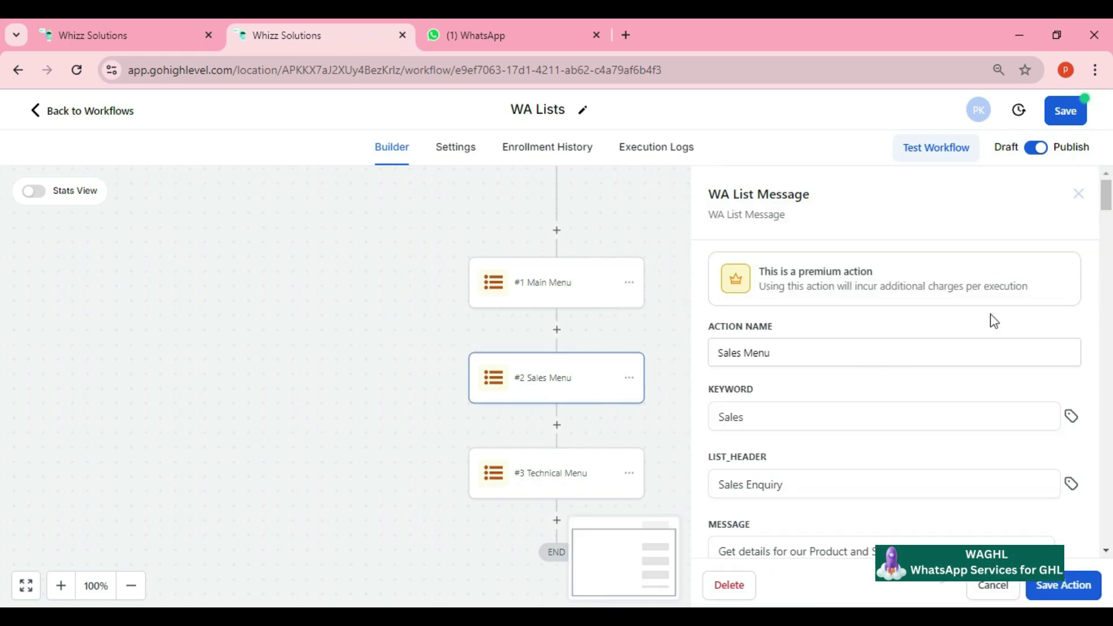